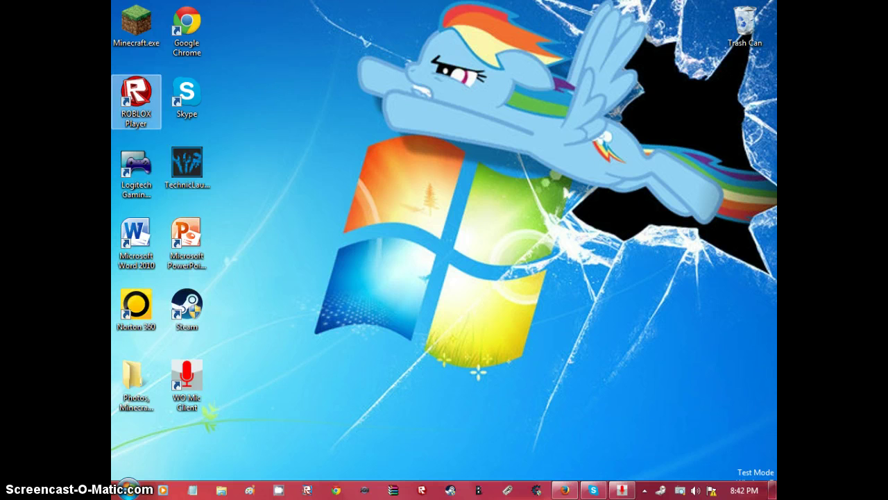
Launch Chrome on the Roblox Games page and bring up the WO Mic Client window
left_click(565, 490)
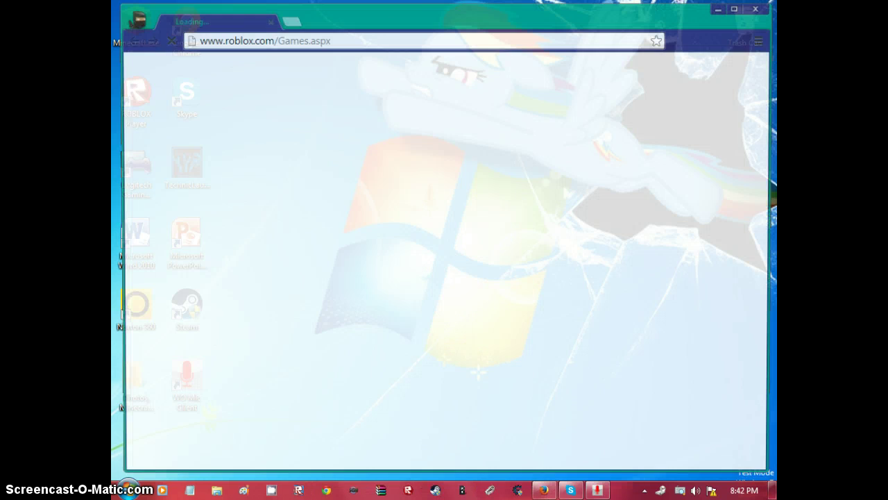
left_click(596, 490)
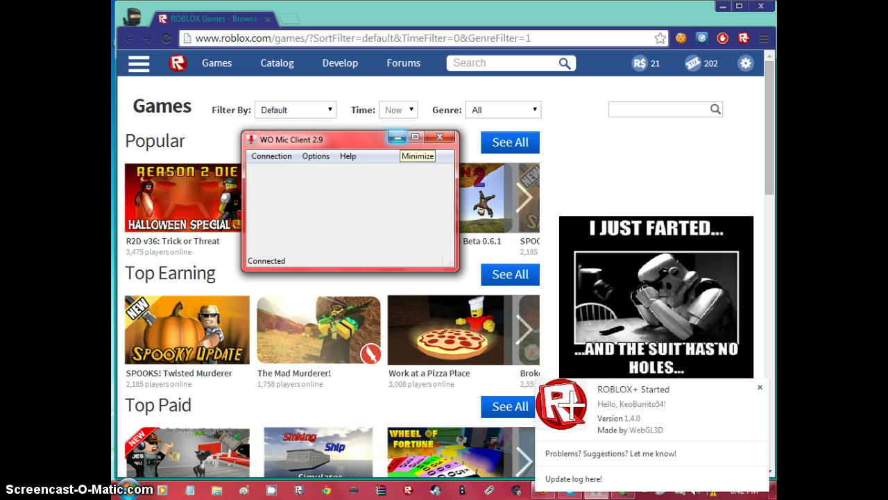
Minimize WO Mic, advance the Popular carousel twice, and go to the account Home page
left_click(398, 138)
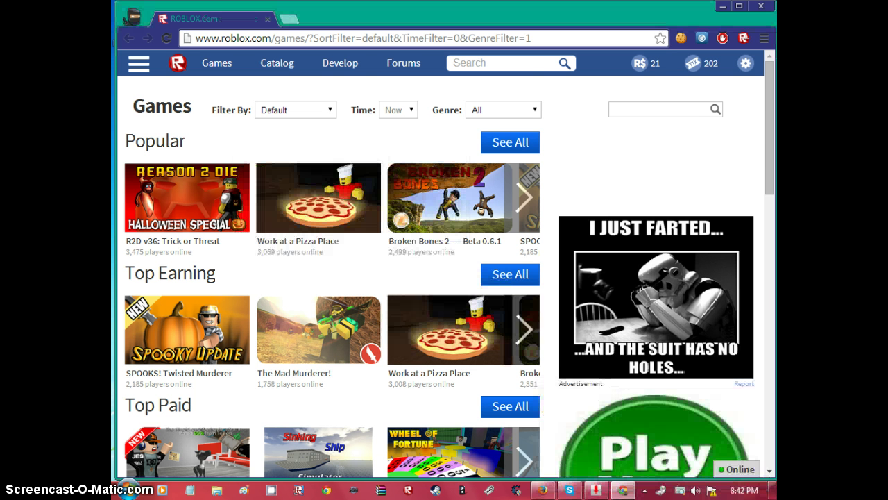
scroll(437, 299, "down", 4)
scroll(437, 299, "down", 3)
scroll(437, 298, "down", 2)
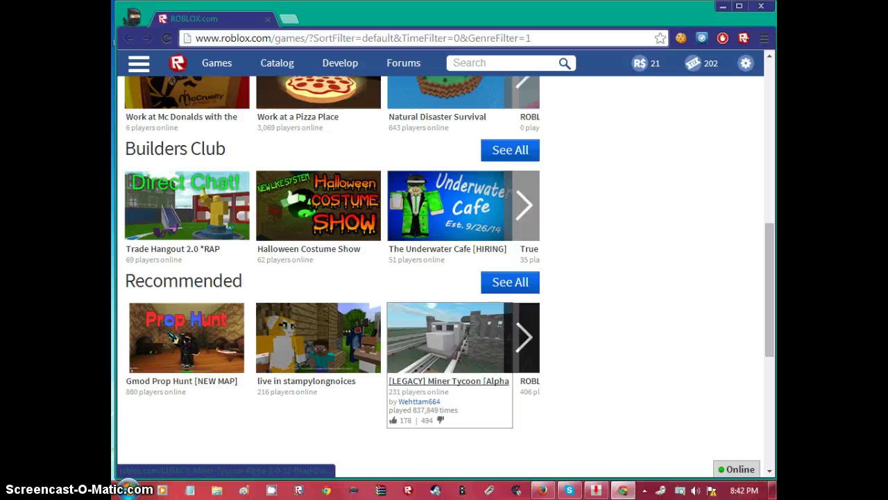
scroll(437, 299, "up", 4)
scroll(437, 298, "up", 4)
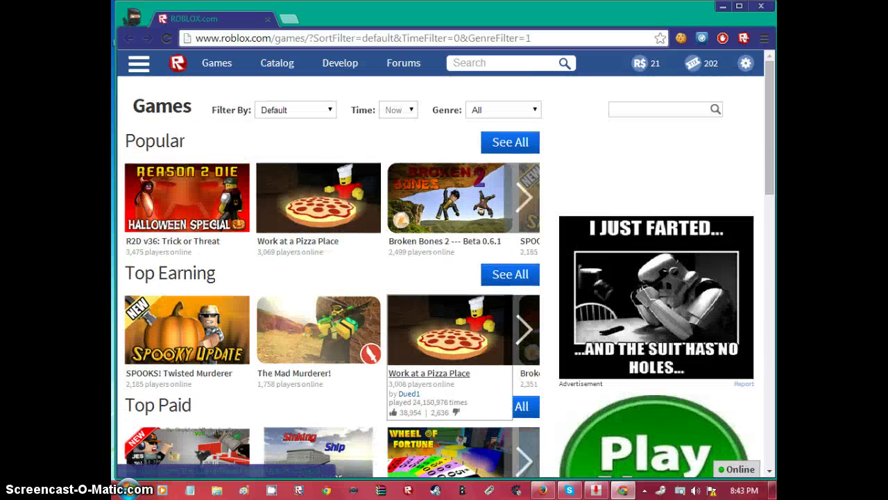
left_click(526, 198)
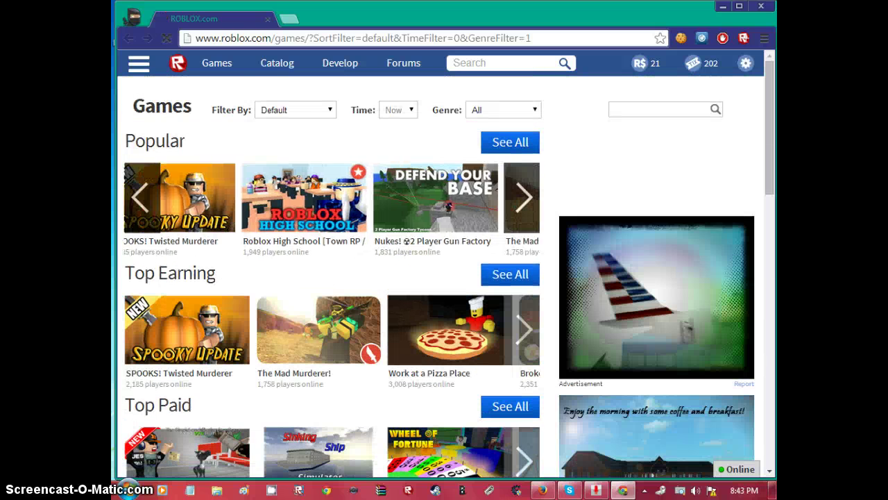
left_click(526, 198)
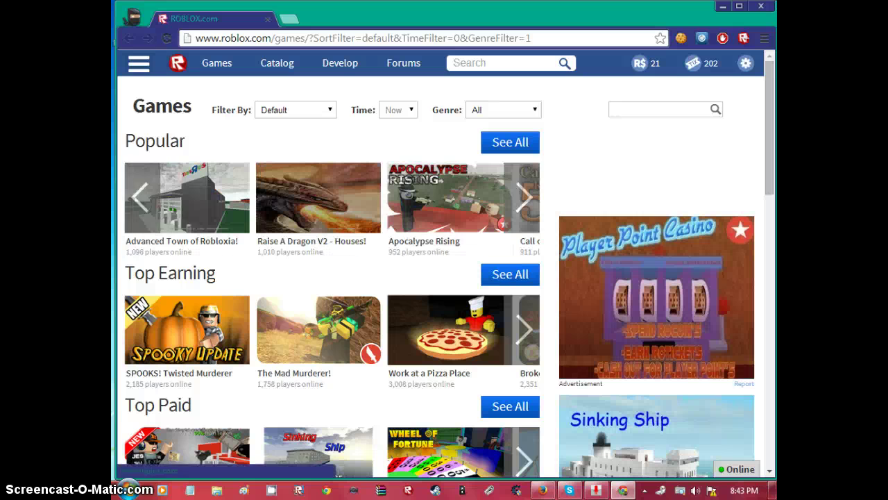
left_click(138, 63)
left_click(162, 145)
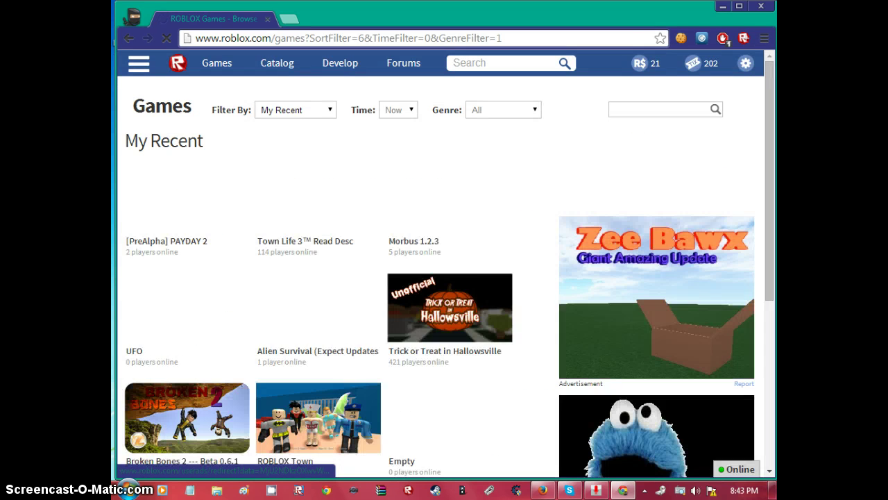
scroll(450, 222, "down", 2)
scroll(450, 222, "down", 2)
scroll(450, 222, "down", 2)
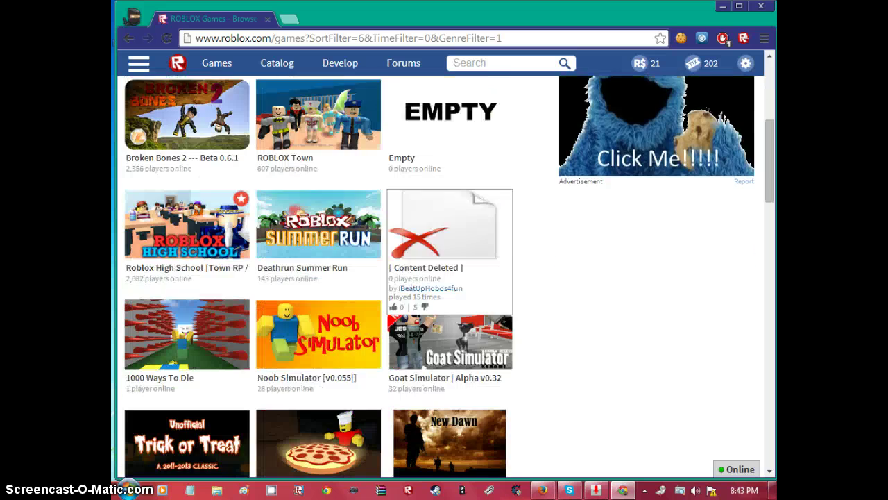
scroll(450, 222, "down", 2)
scroll(449, 222, "down", 2)
scroll(450, 222, "down", 1)
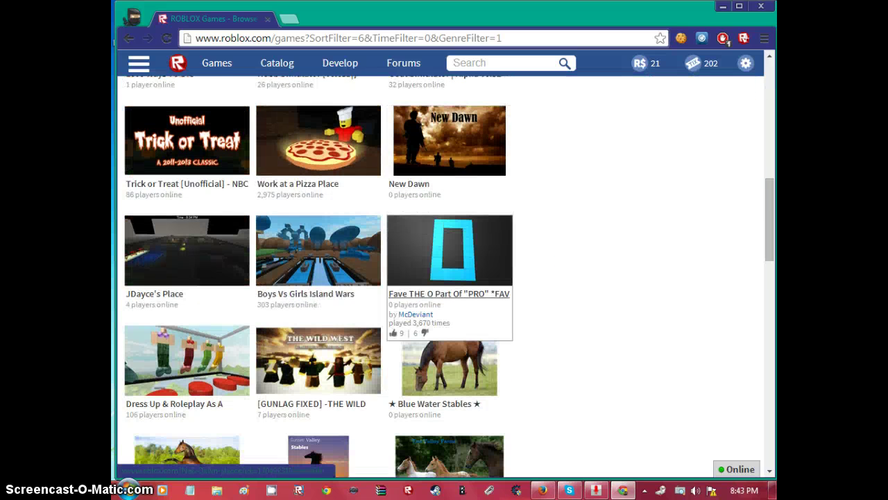
scroll(450, 222, "down", 1)
scroll(450, 222, "down", 1)
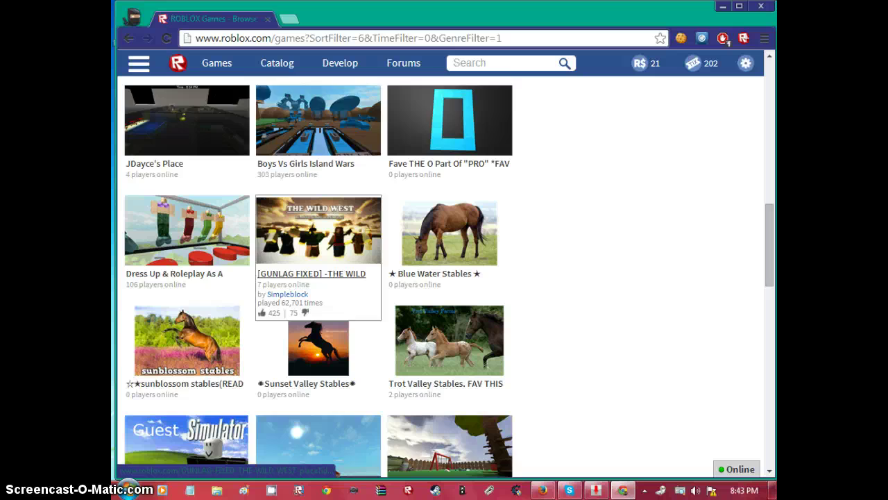
scroll(318, 278, "down", 2)
scroll(318, 278, "down", 2)
scroll(318, 278, "down", 1)
scroll(318, 278, "down", 2)
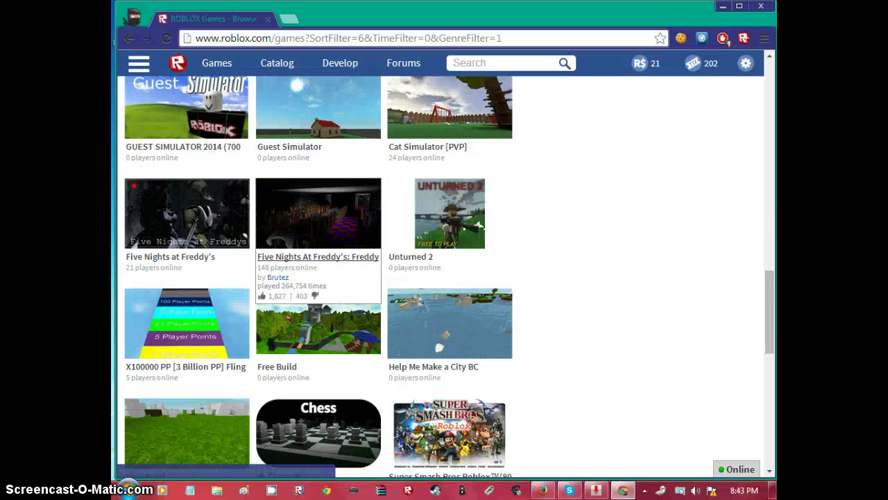
scroll(318, 277, "down", 1)
scroll(318, 278, "up", 1)
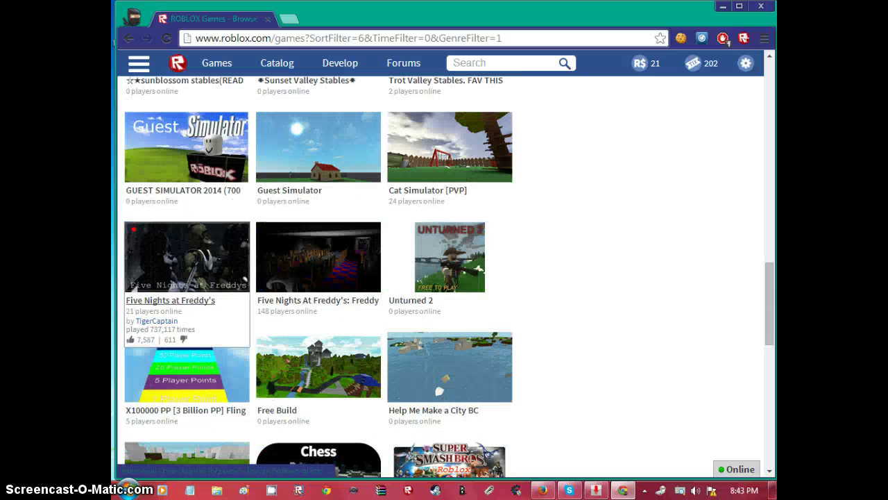
Open the Five Nights at Freddy's [livestream] tile in My Recent games
left_click(170, 300)
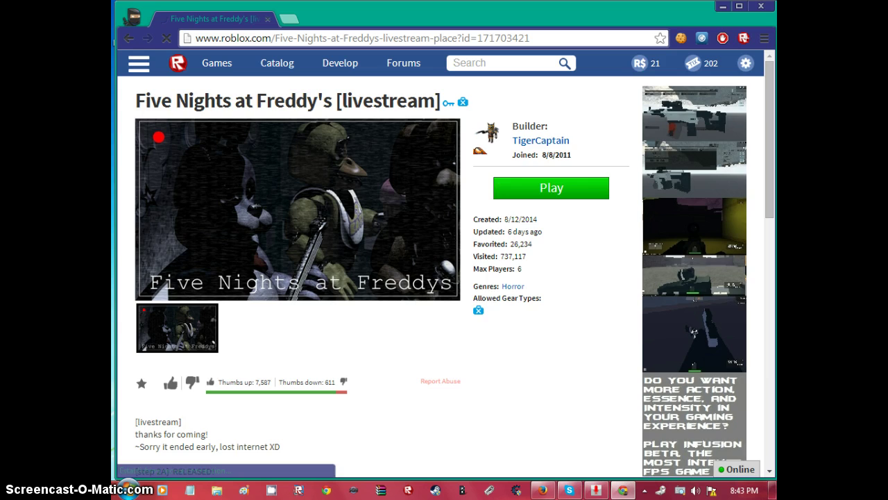
Play Five Nights at Freddy's and wait for its Night 1 start menu
left_click(551, 187)
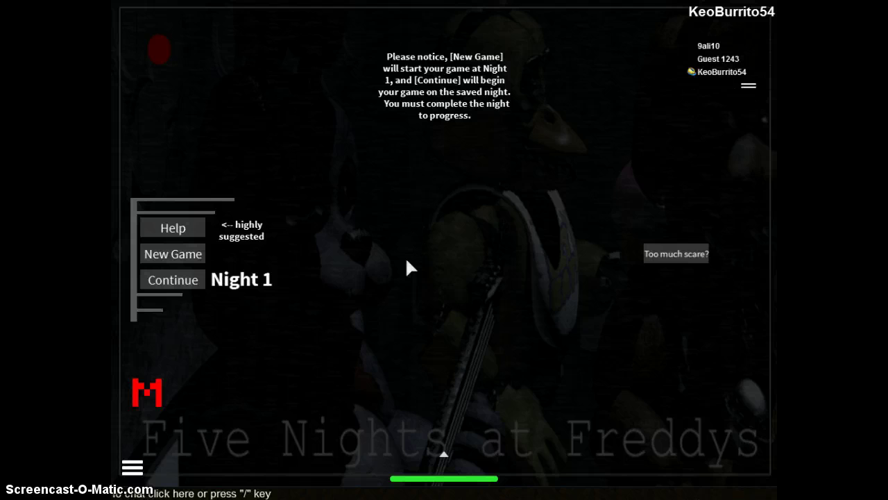
Start a New Game and view the party room, dark corridor, Pirate Cove and checkered hallway cameras
left_click(186, 260)
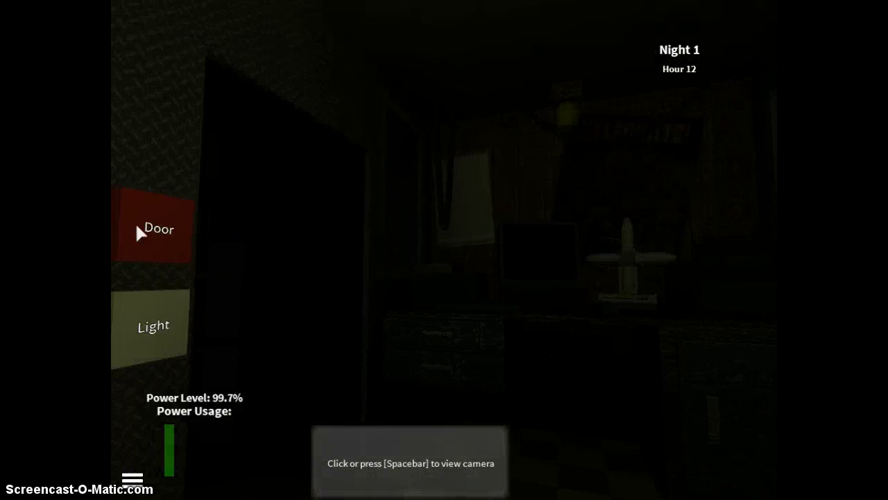
key("space")
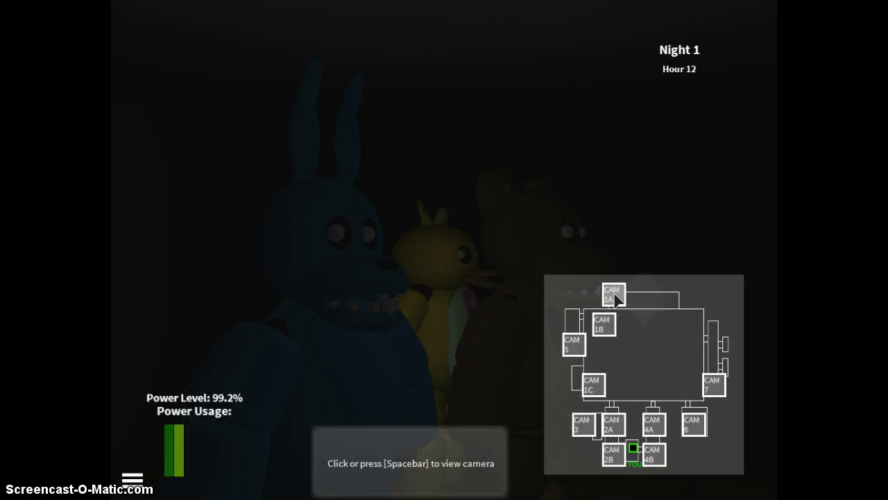
left_click(604, 324)
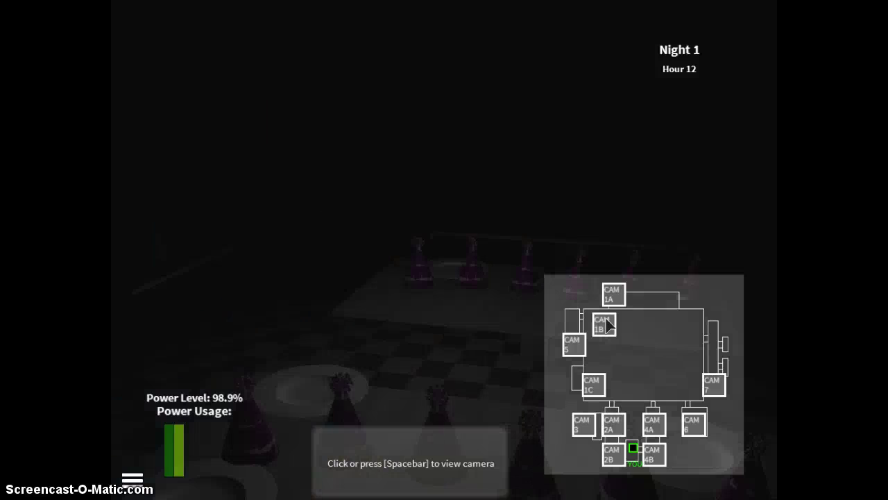
left_click(575, 344)
left_click(593, 388)
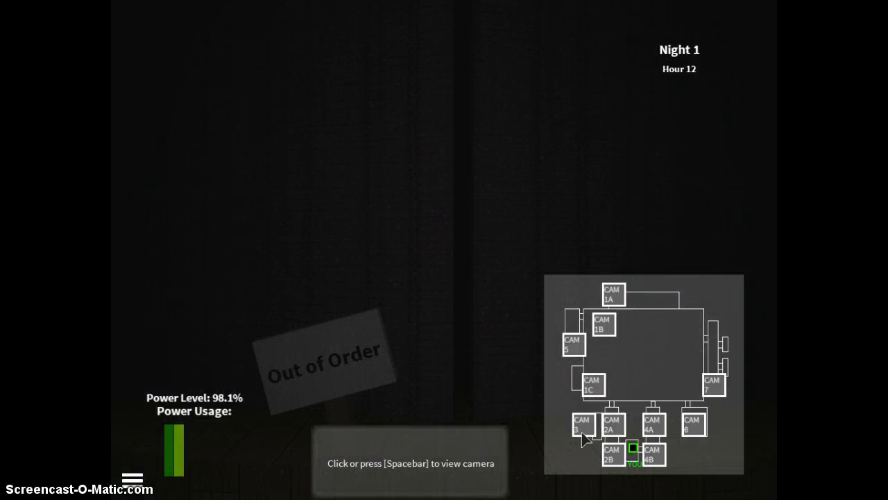
left_click(614, 425)
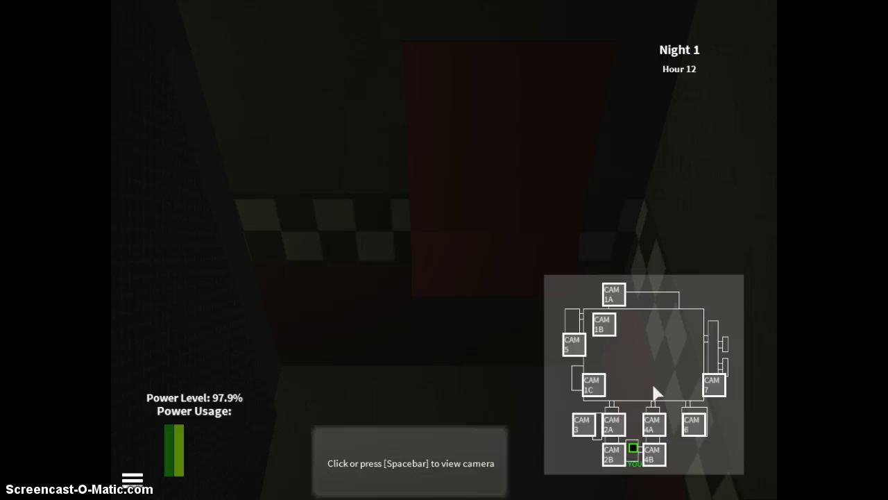
key("space")
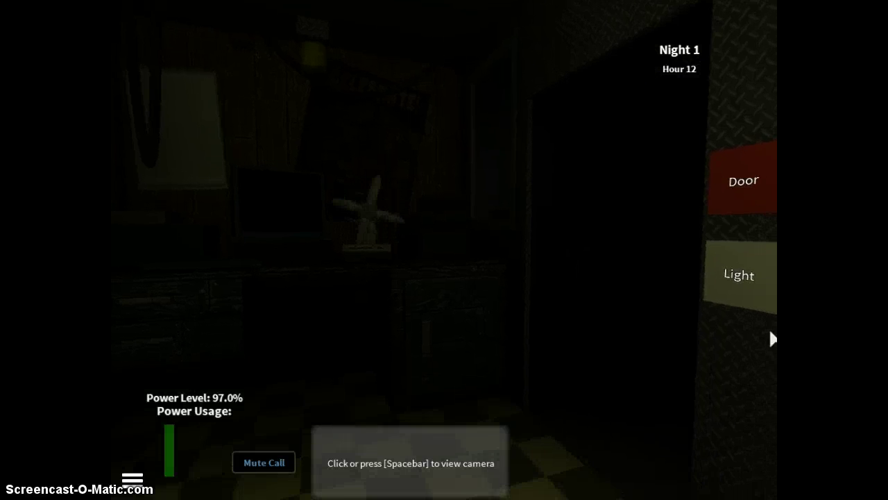
Flash the doorway lights, then check the show stage camera
left_click(753, 266)
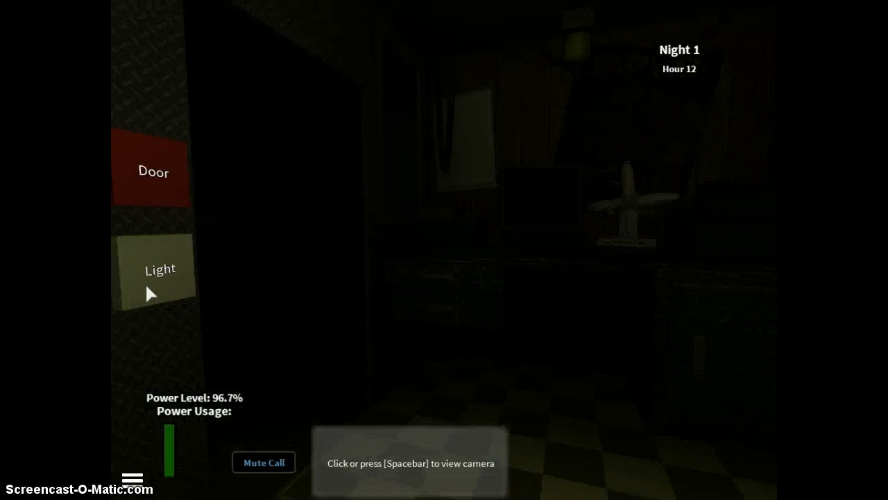
left_click(158, 271)
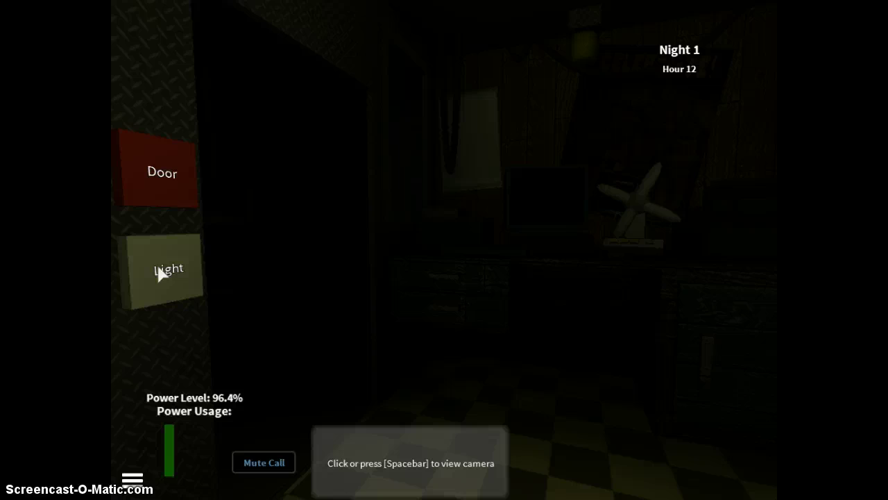
left_click(164, 268)
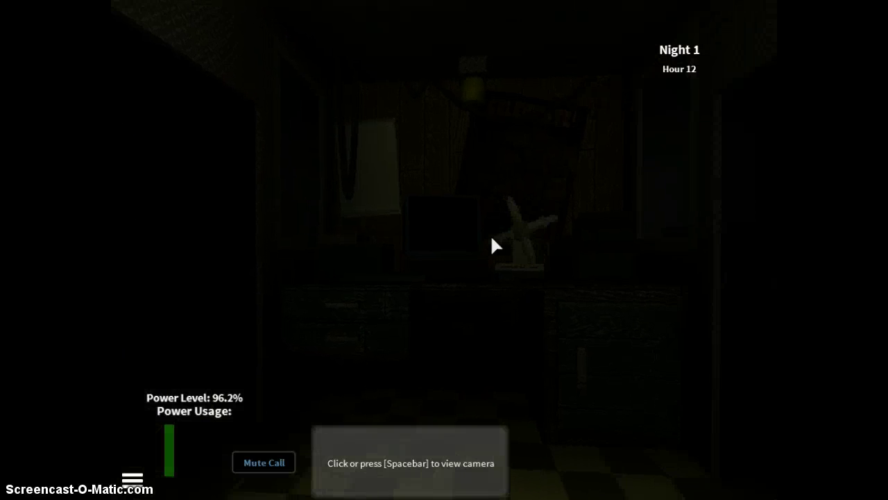
key("space")
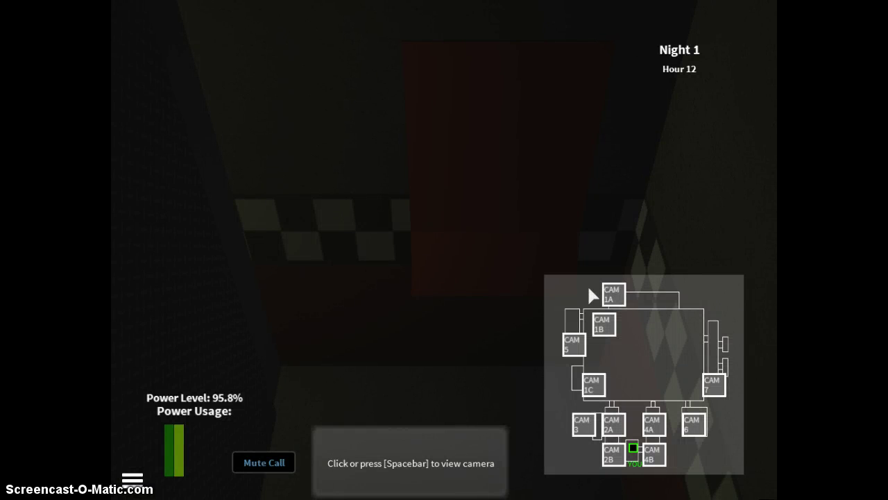
left_click(613, 294)
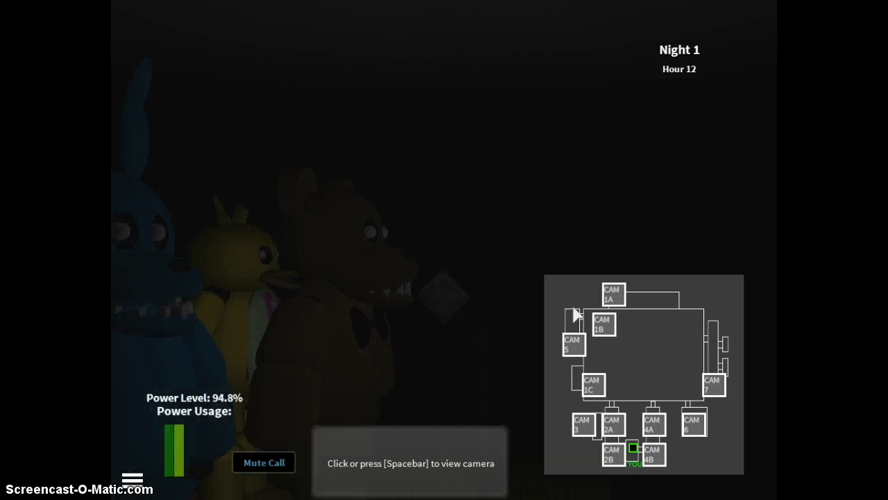
key("space")
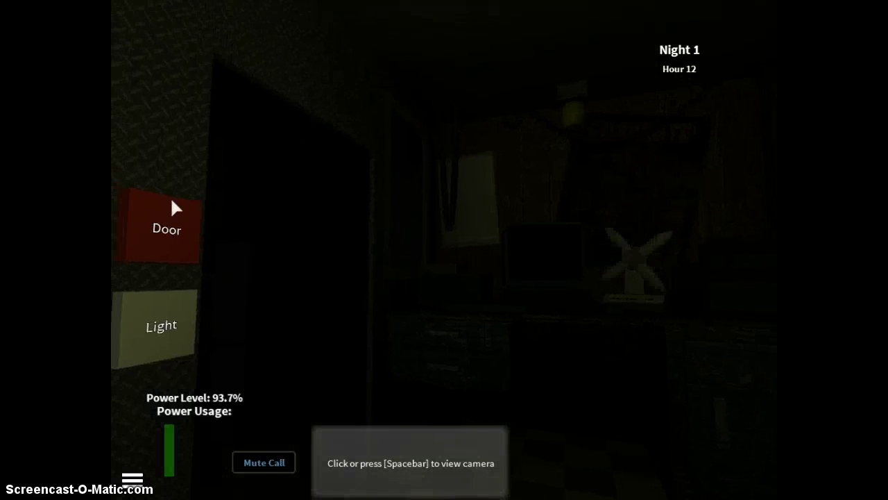
Light the hallway, briefly shut the office door, and glance at the cameras
left_click(165, 294)
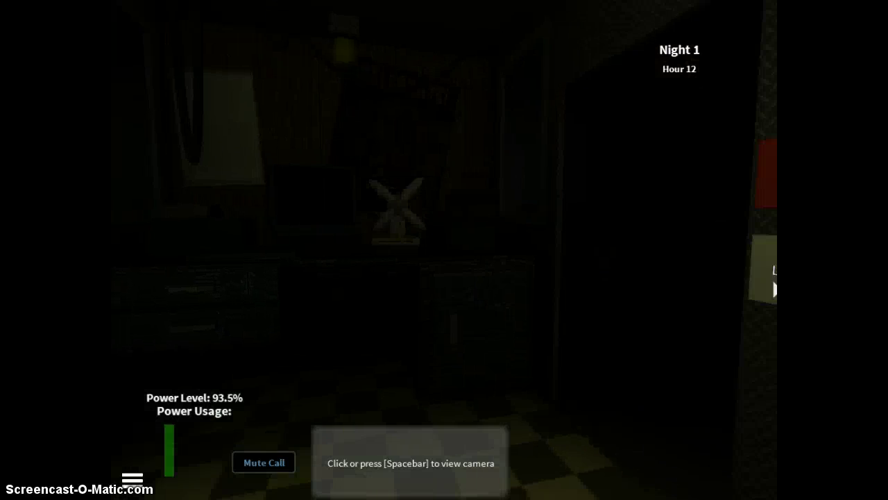
left_click(764, 236)
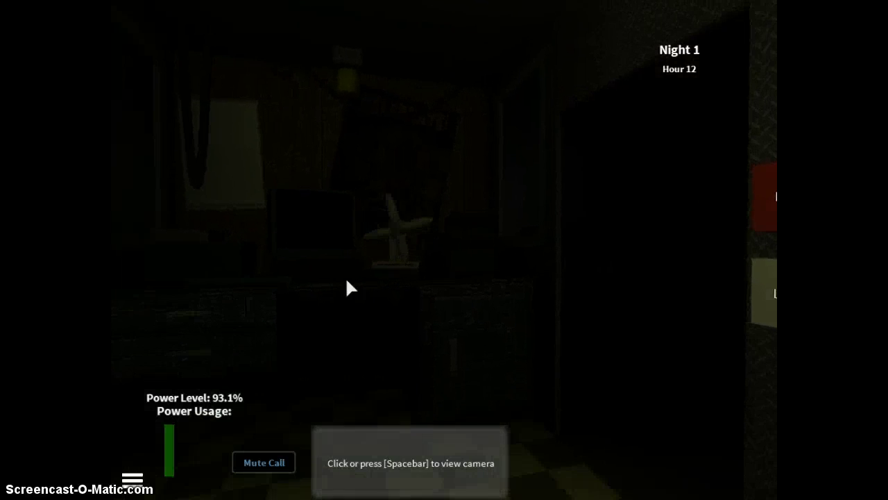
key("space")
key("space")
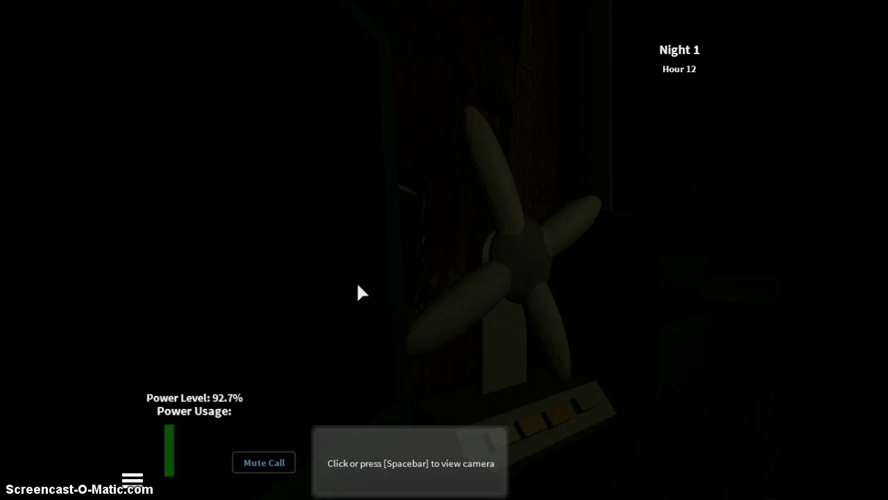
key("space")
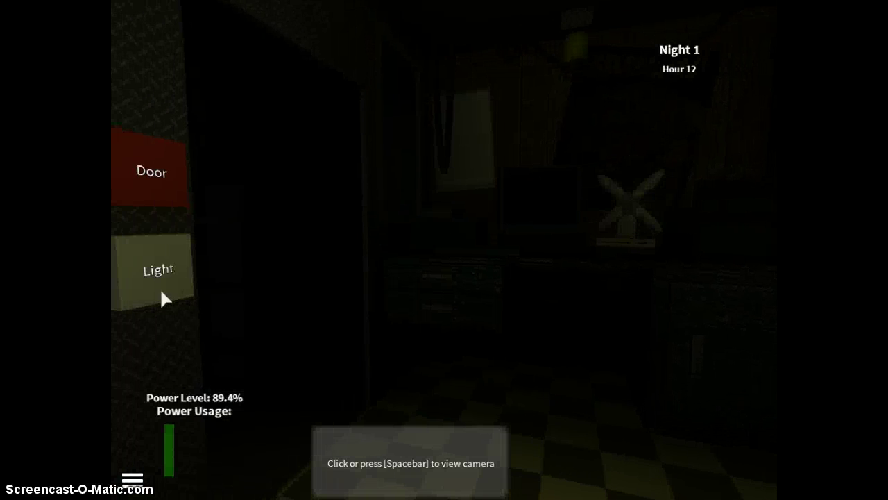
Light the left hallway, then check CAM 5, CAM 1B dining area and CAM 1C cove
left_click(166, 270)
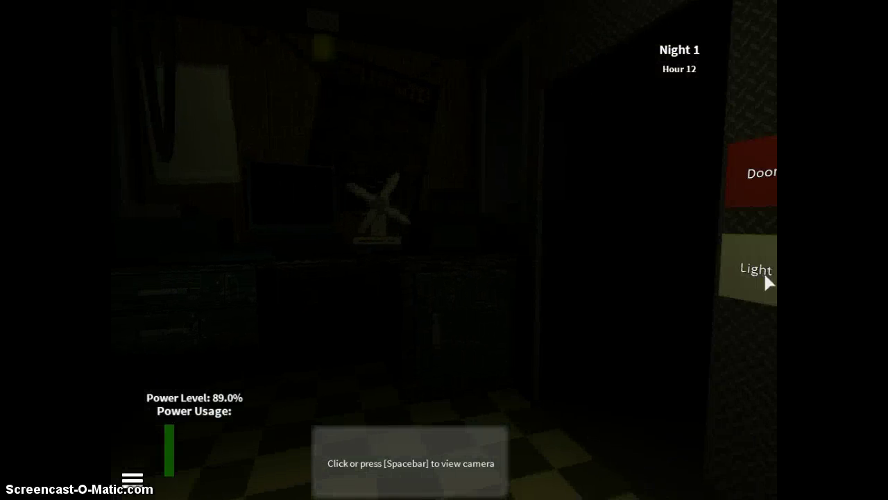
key("space")
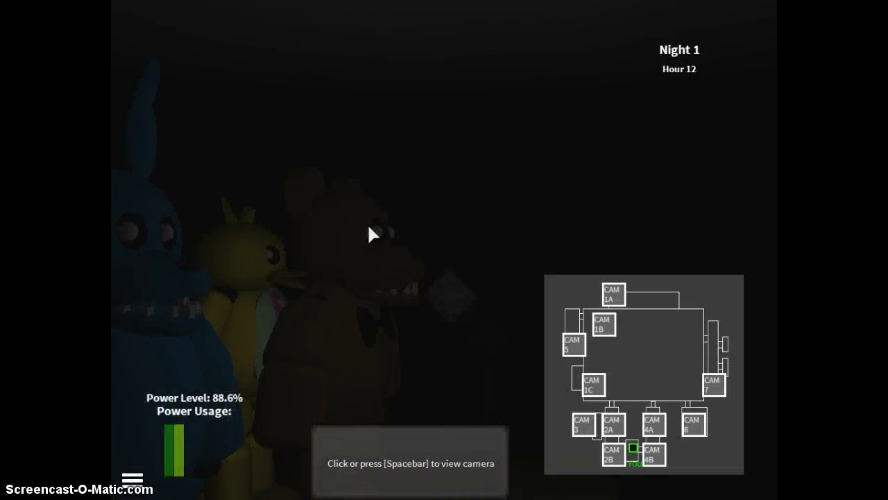
key("space")
key("space")
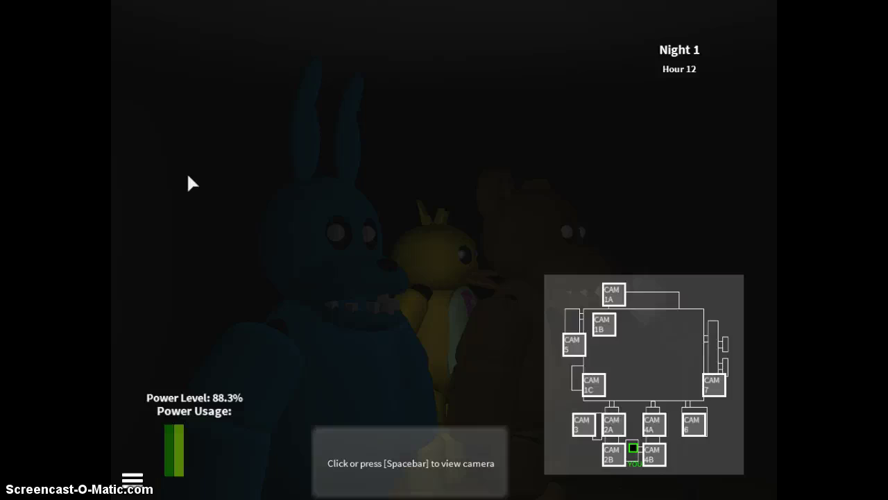
key("space")
key("space")
left_click(574, 345)
left_click(602, 326)
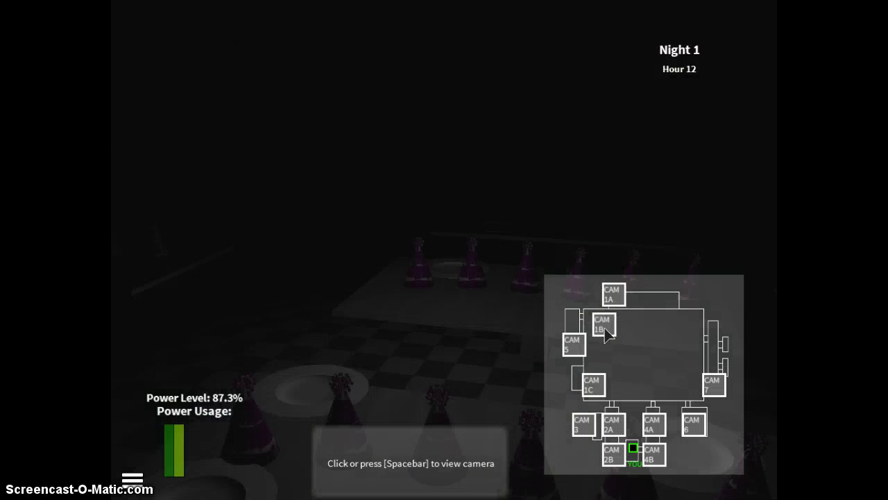
left_click(595, 385)
key("space")
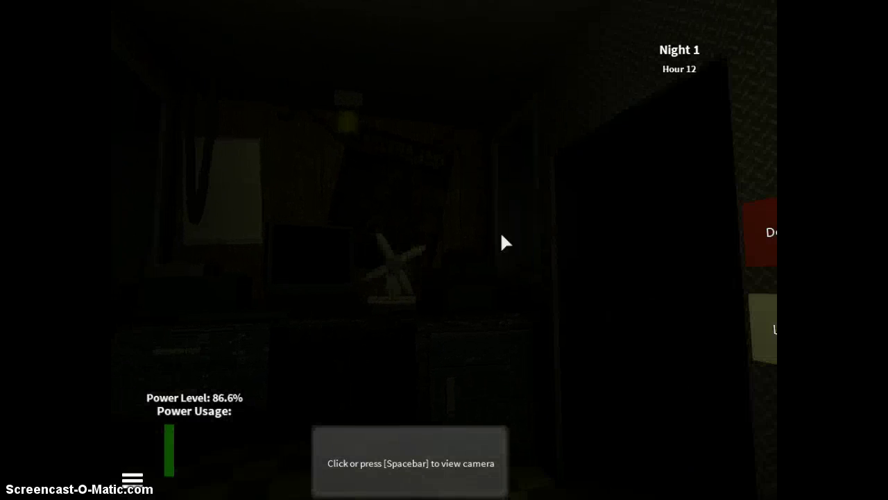
Recheck the cameras, close the left office door, and bring the camera feed back up
left_click(437, 343)
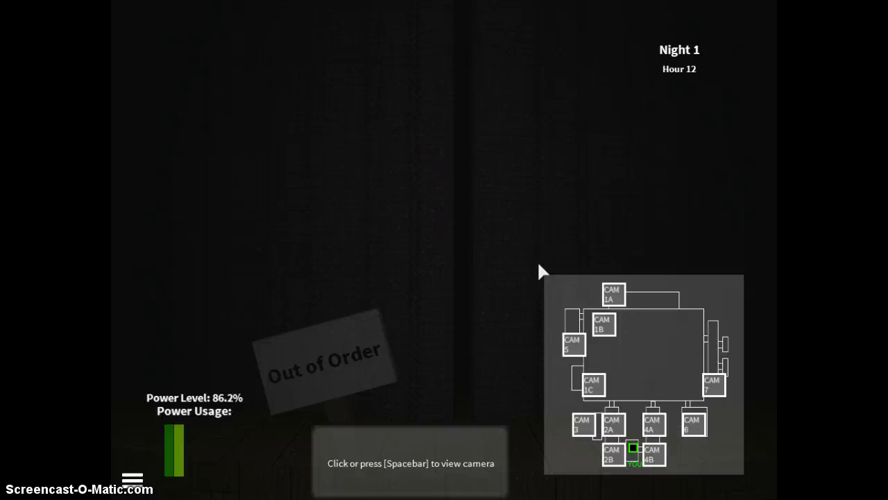
left_click(614, 300)
key("space")
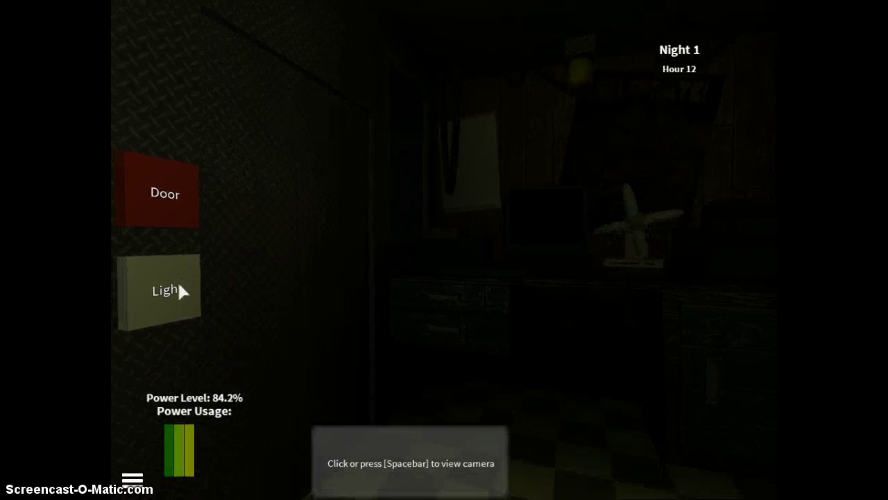
left_click(158, 223)
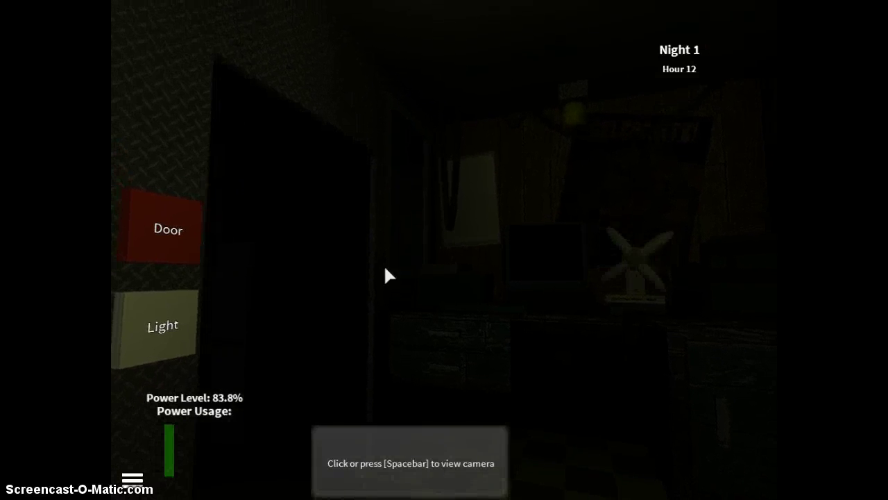
left_click(409, 463)
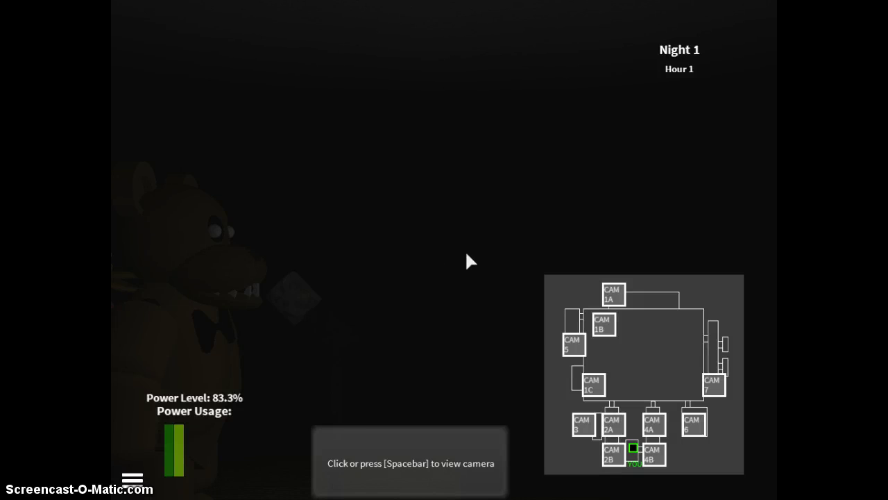
Make several quick camera checks from the office
key("space")
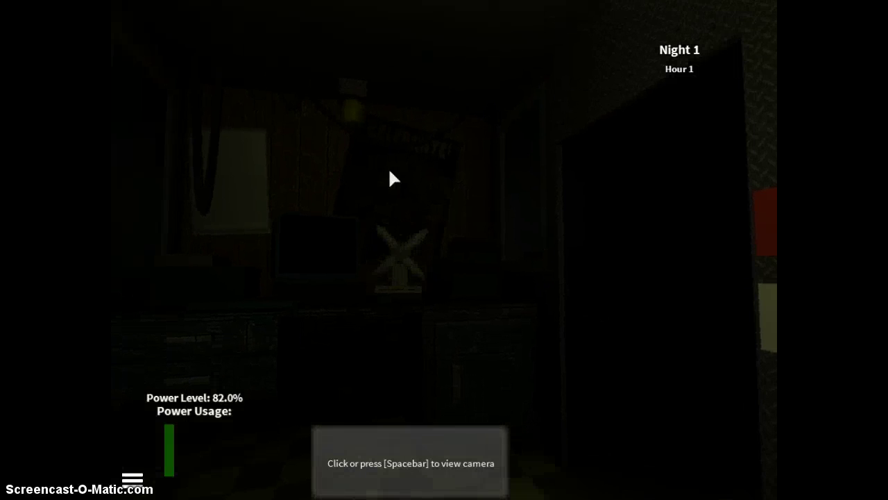
key("space")
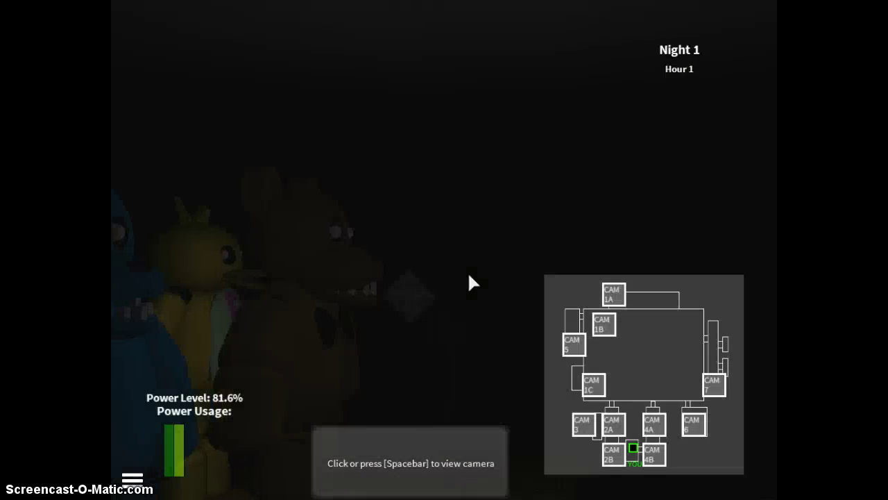
key("space")
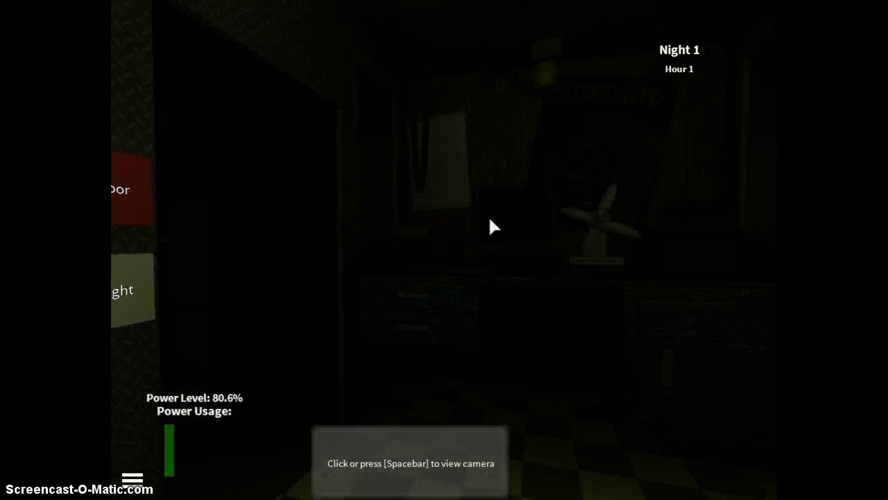
key("space")
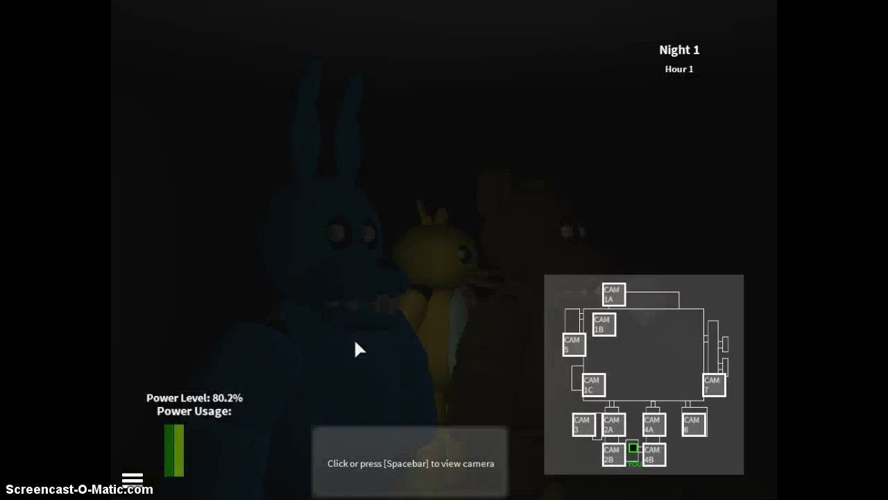
key("space")
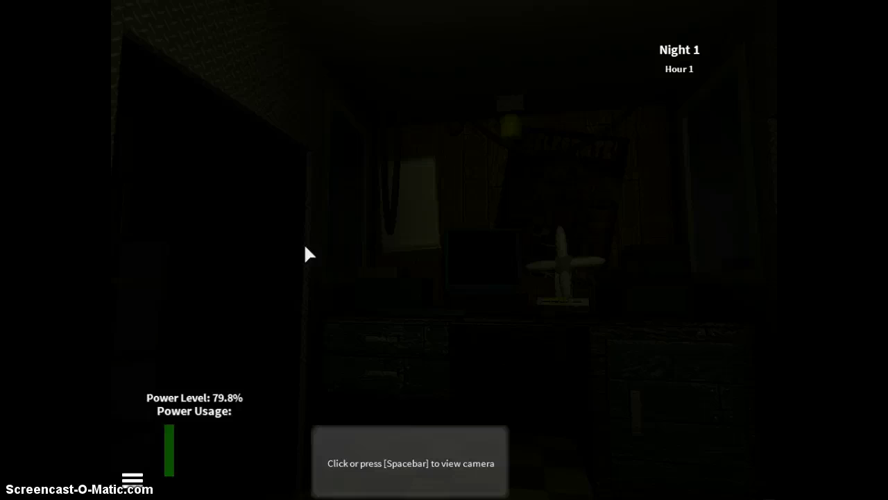
key("space")
key("space")
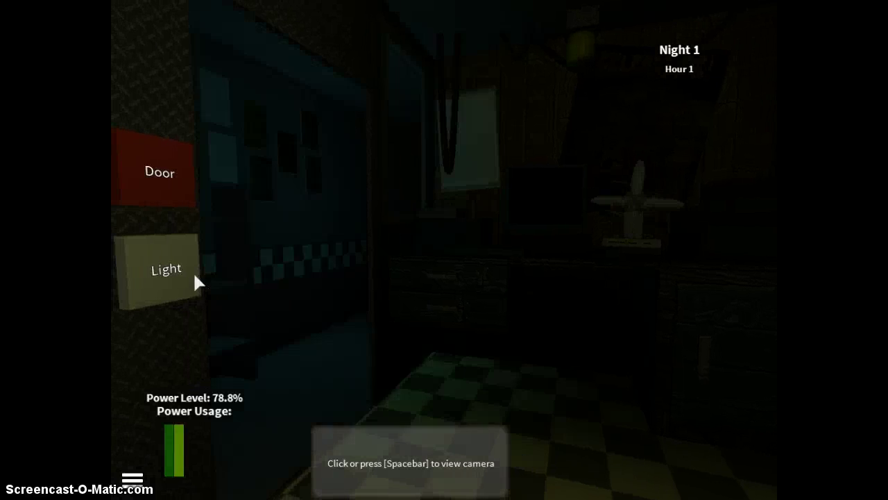
Check the CAM 1C cove and the show stage, then view the stage feed again
key("space")
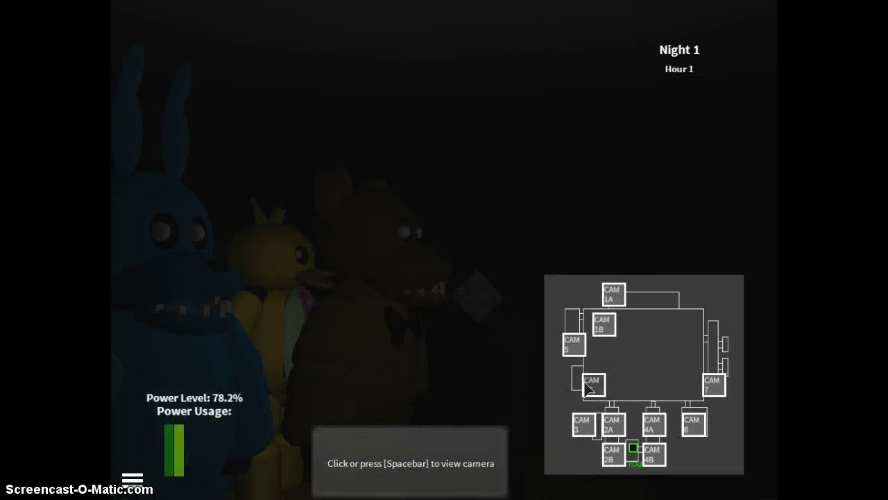
left_click(592, 389)
left_click(610, 294)
key("space")
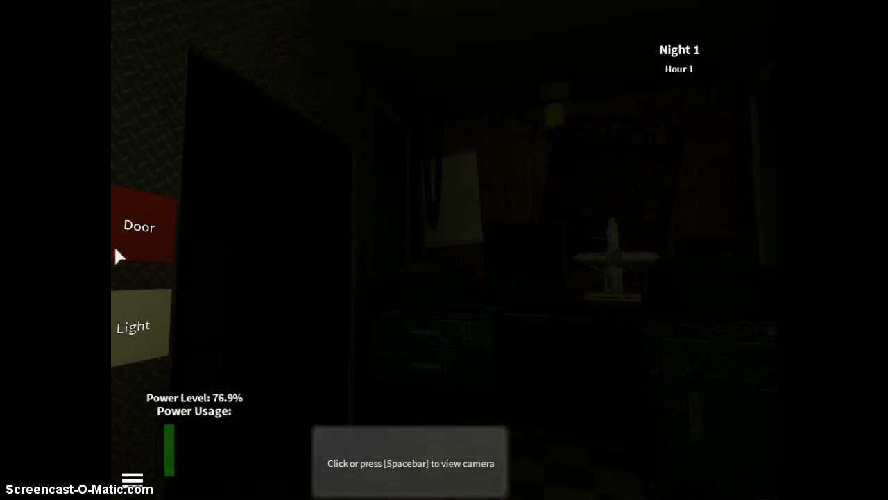
left_click(119, 244)
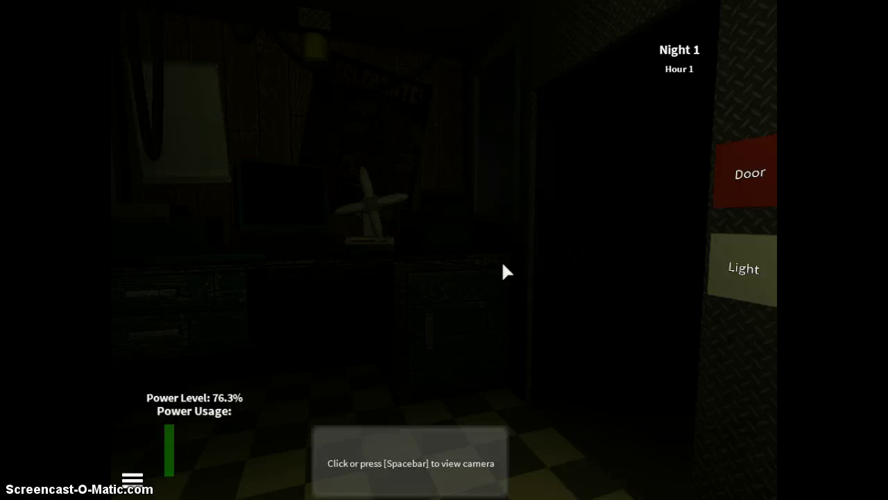
left_click(502, 259)
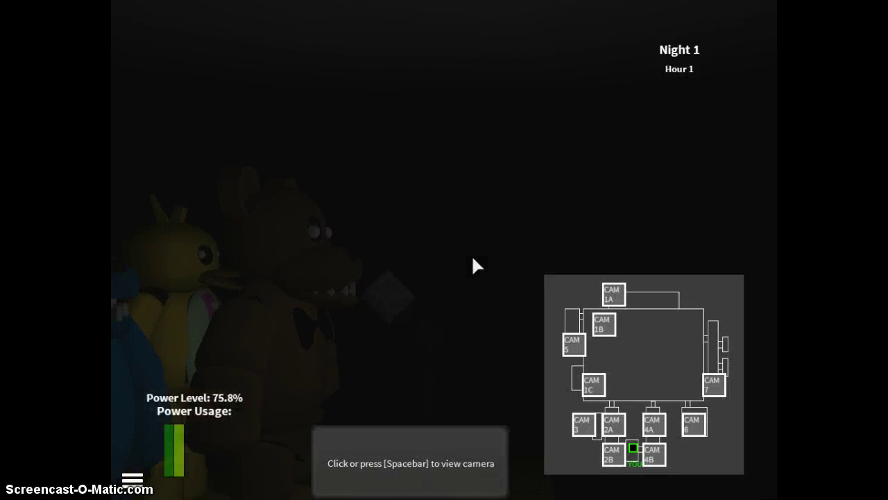
left_click(472, 255)
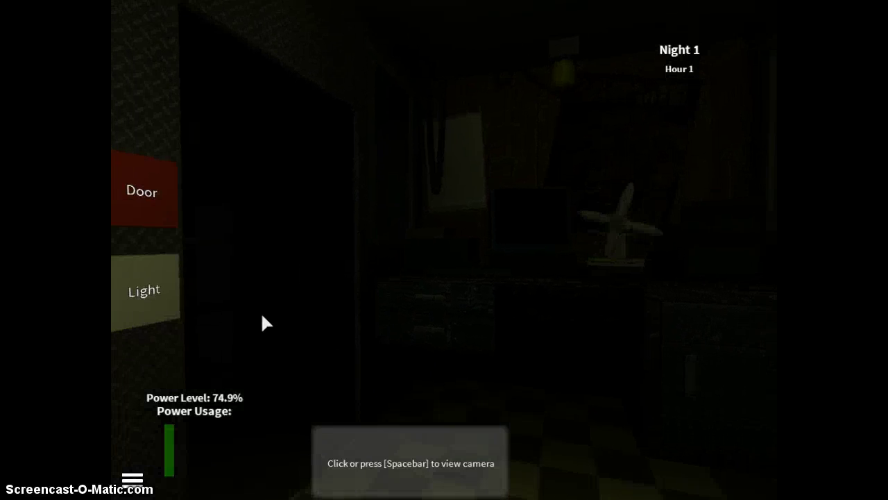
Flash the left hallway light, check the cameras, then light the right and left hallways
left_click(192, 264)
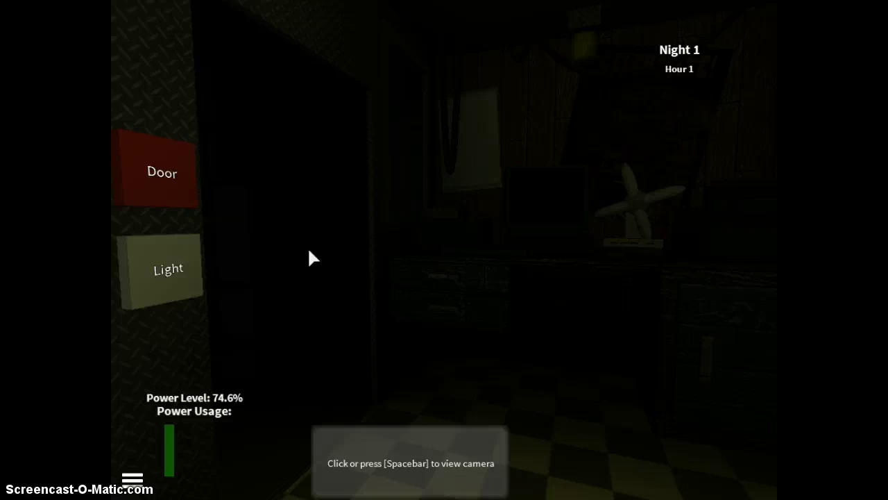
left_click(347, 247)
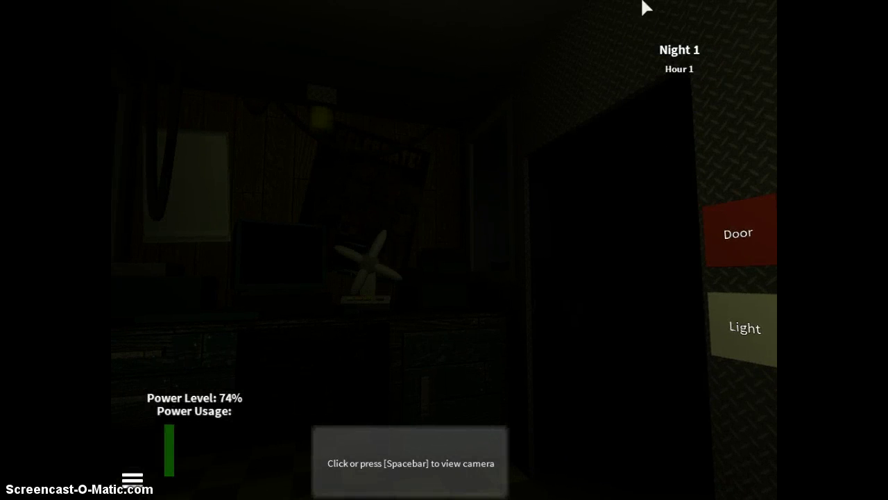
key("space")
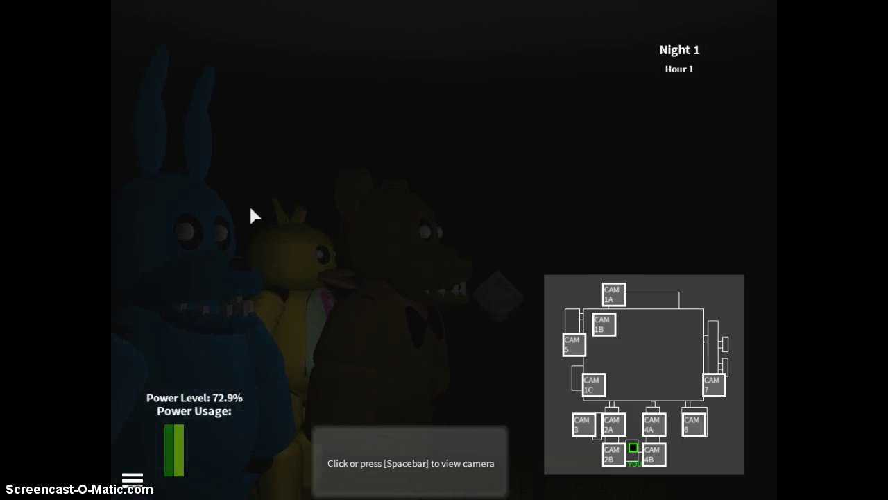
key("space")
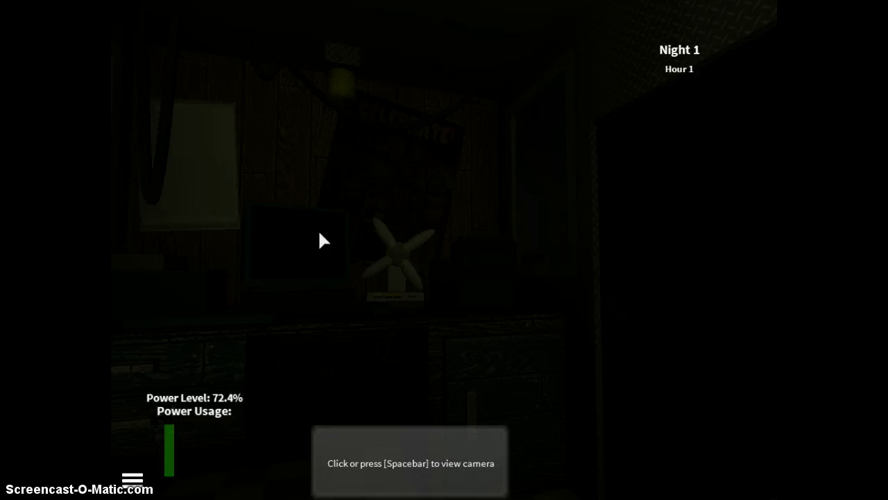
left_click(727, 285)
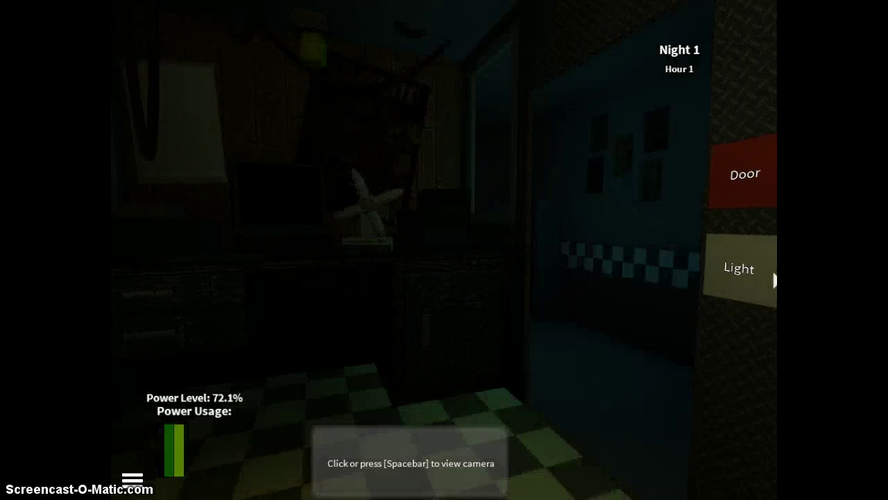
left_click(166, 274)
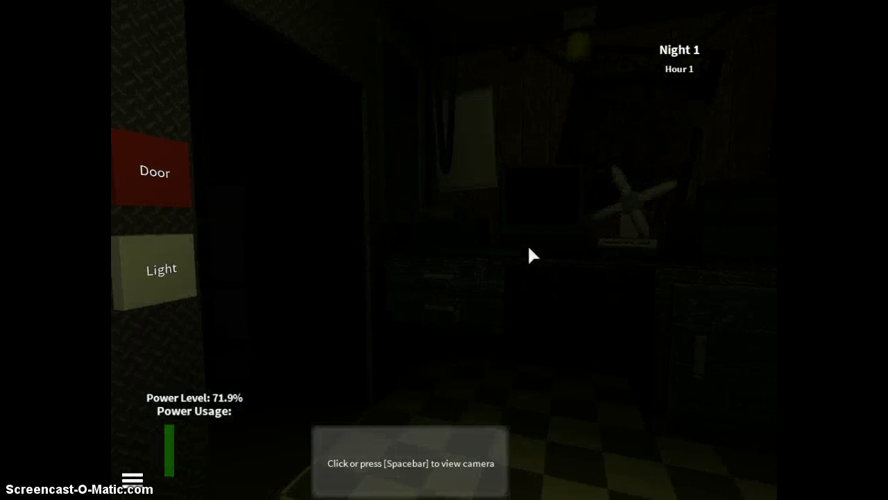
Turn off the left light and glance at the cameras while waiting for Hour 2
key("space")
key("space")
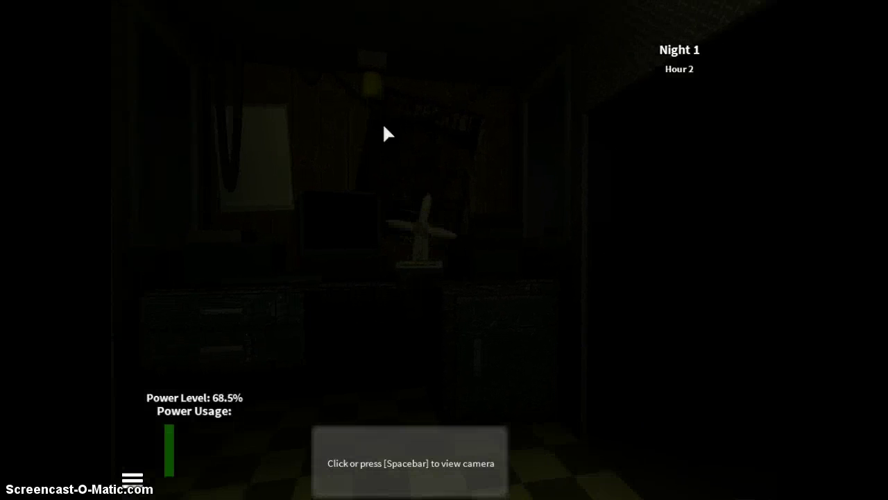
Check the camera feed, then flash the left hallway light on and off
left_click(513, 284)
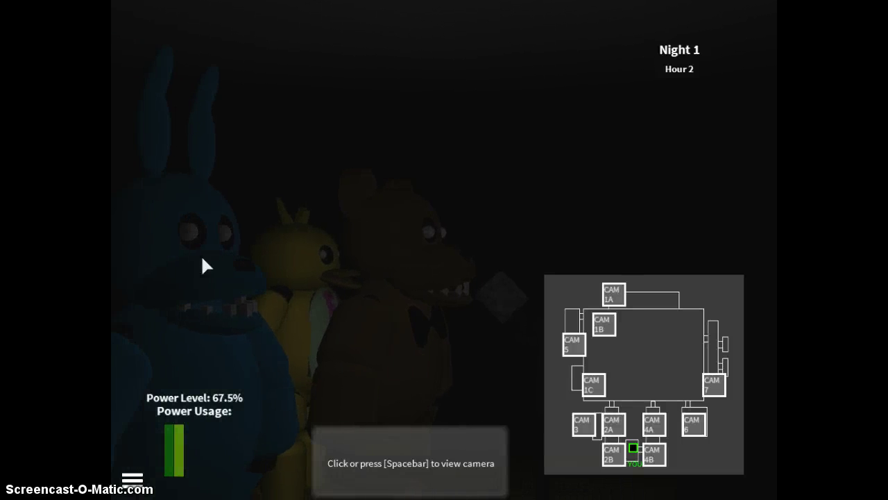
key("space")
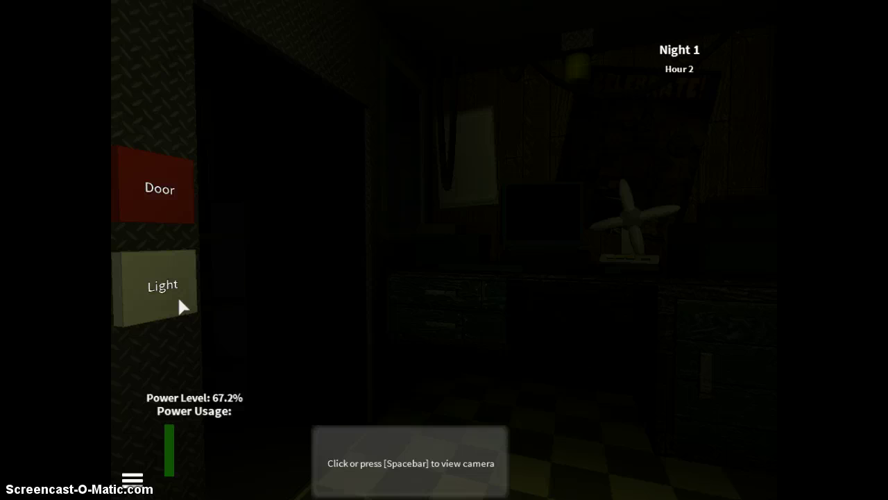
left_click(167, 288)
left_click(171, 264)
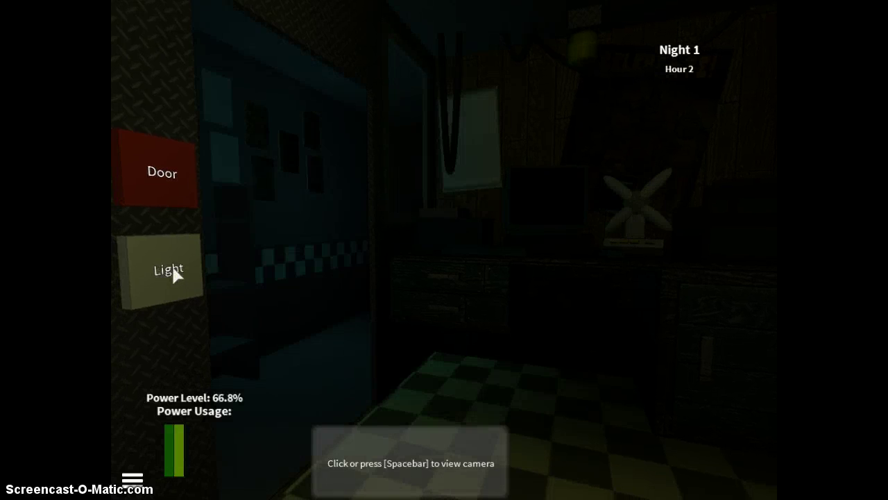
Check Pirate Cove and another feed, then look at the show stage
key("space")
left_click(592, 389)
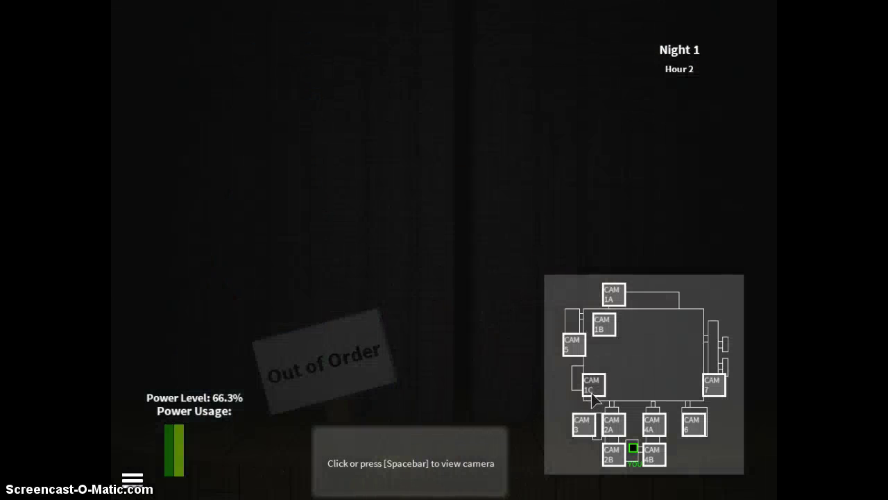
left_click(614, 320)
key("space")
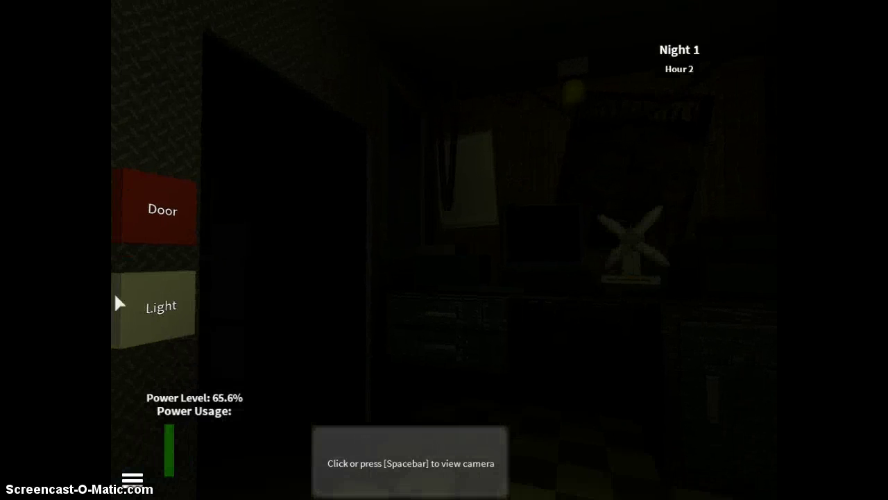
key("space")
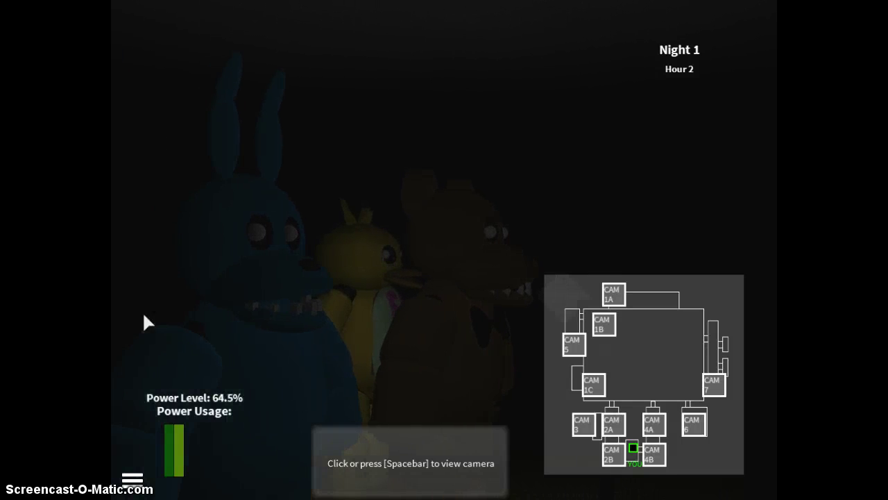
key("space")
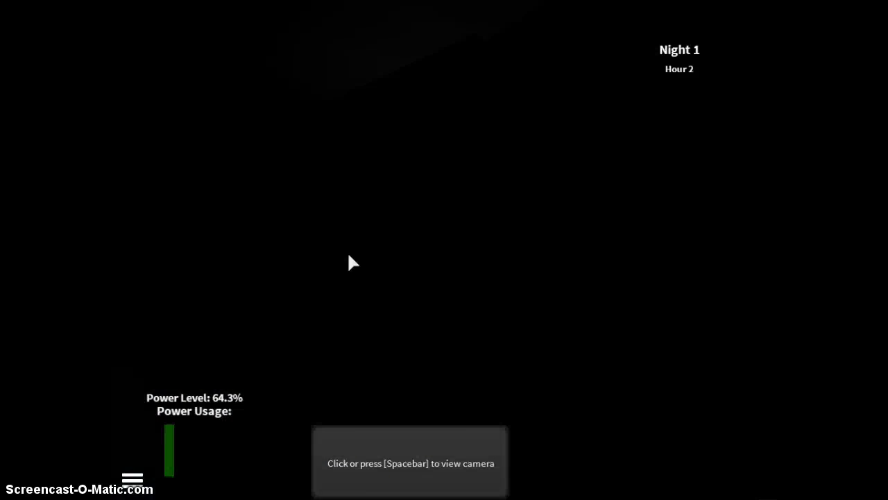
Flash the right and left hallway lights, glance at the stage camera, and reopen the cameras
left_click(749, 281)
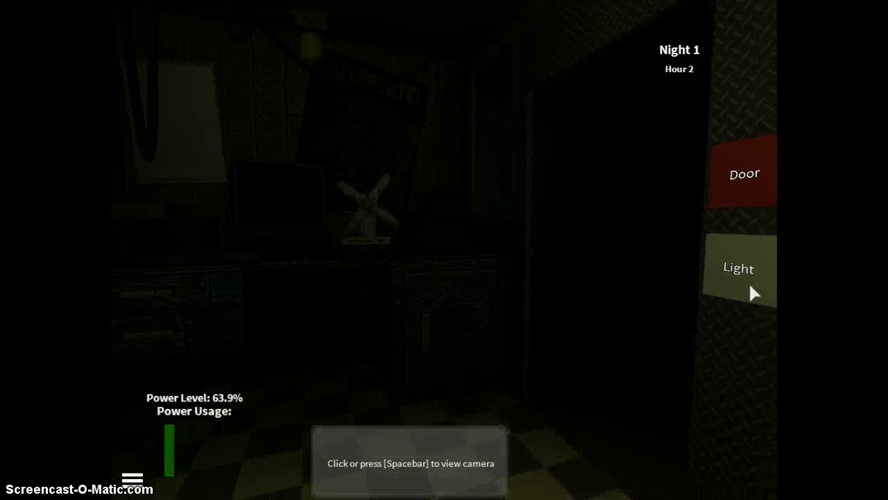
key("space")
key("space")
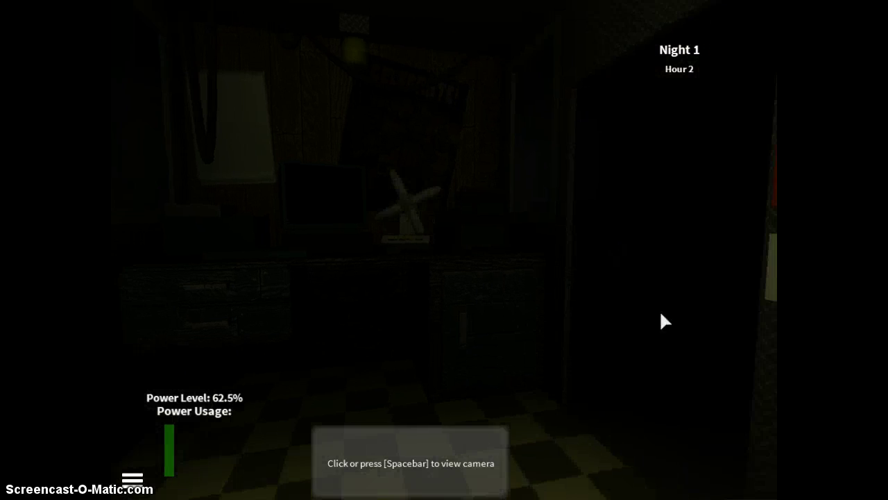
left_click(727, 276)
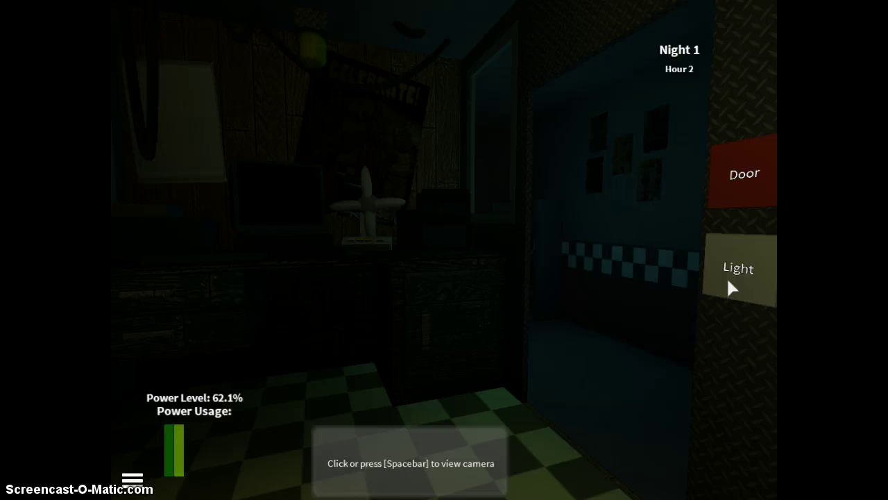
left_click(727, 277)
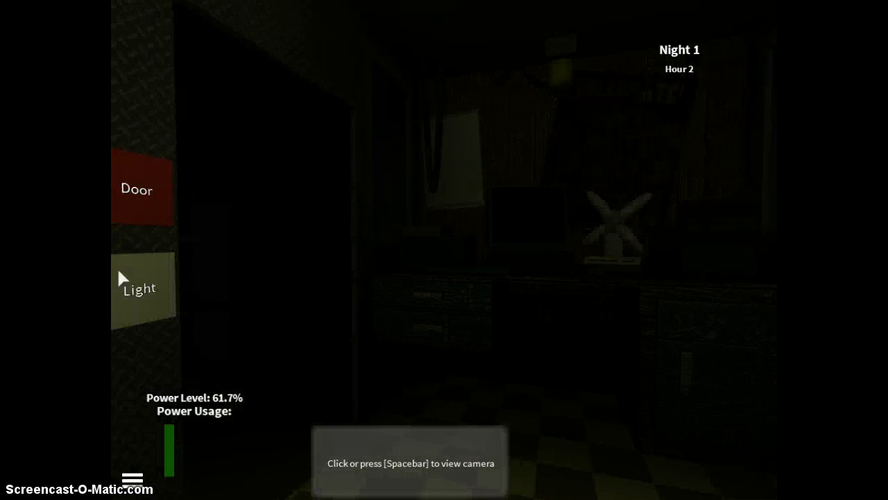
left_click(158, 277)
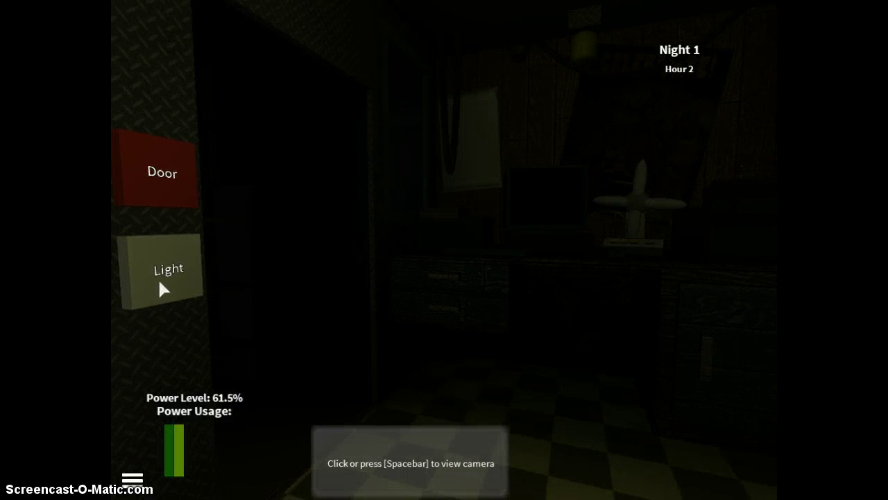
left_click(158, 278)
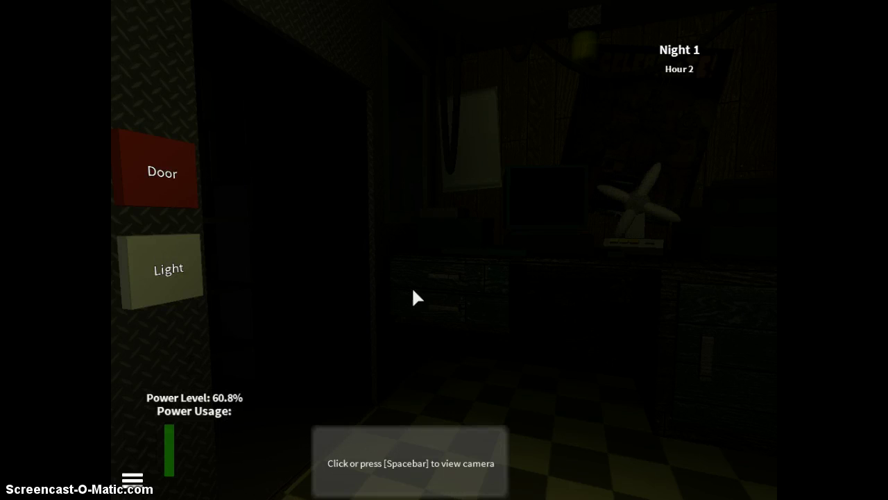
key("space")
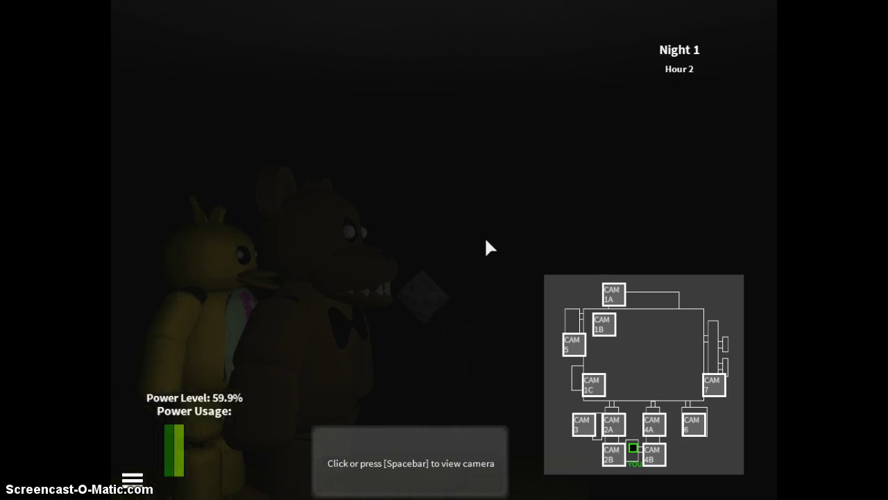
View the CAM 1B dining area, take a quick look at the cameras, and flash the left hallway light
left_click(602, 324)
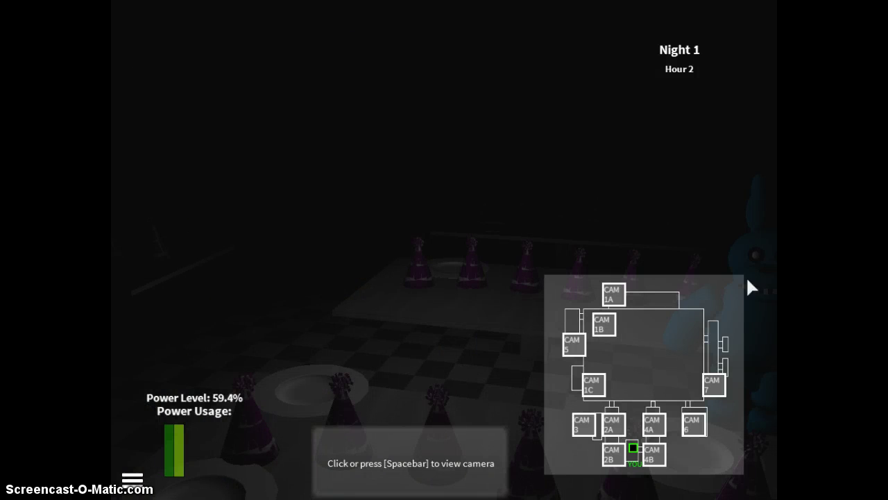
key("space")
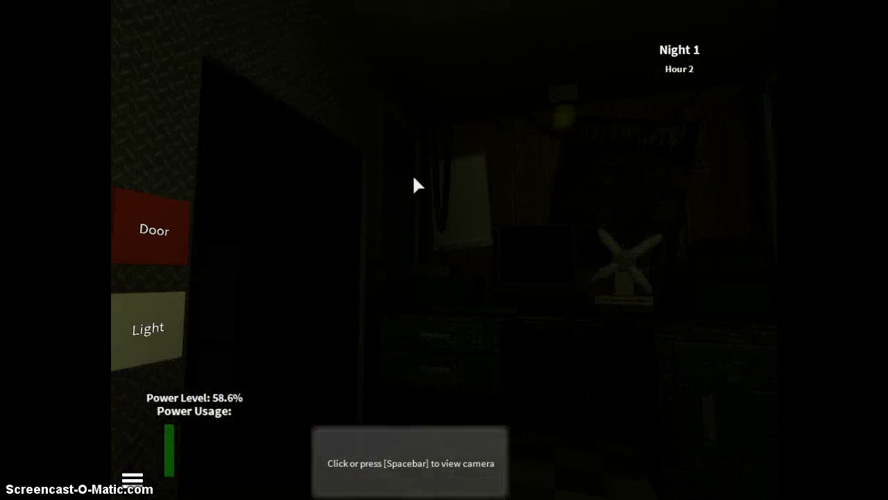
key("space")
key("space")
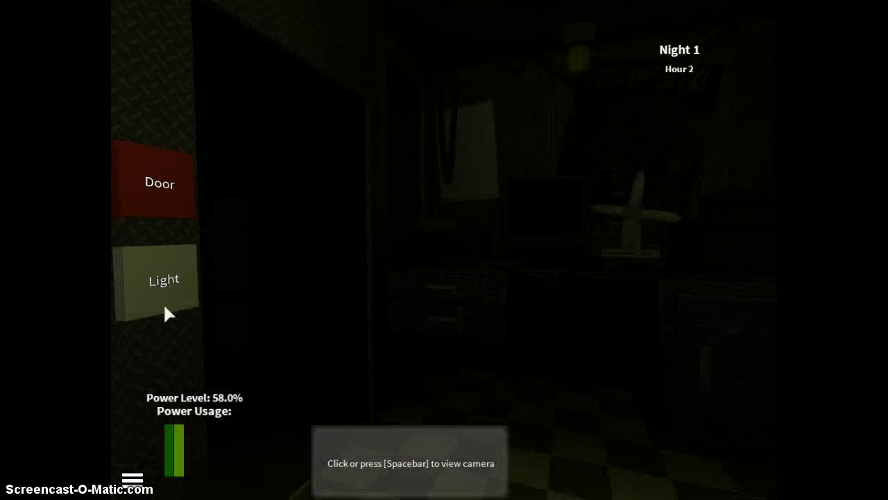
left_click(164, 278)
Check the CAM 5 backstage, CAM 1C Pirate Cove and CAM 2A hallway feeds
key("space")
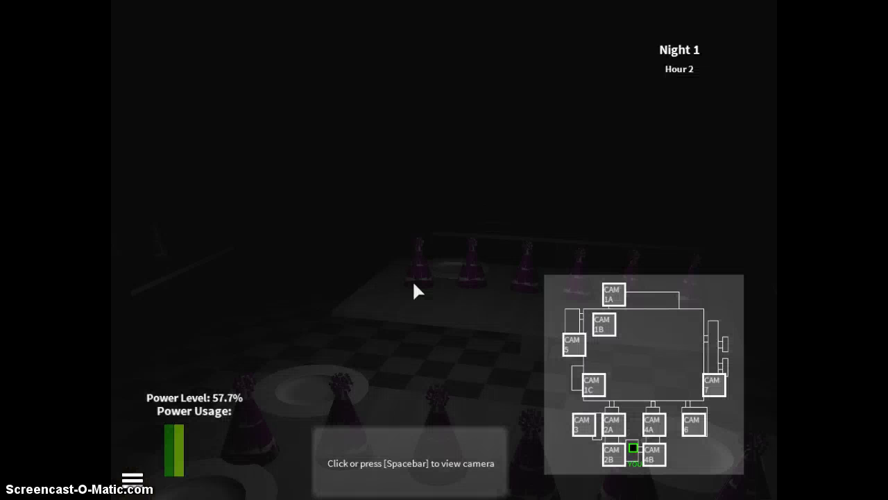
left_click(574, 345)
left_click(594, 384)
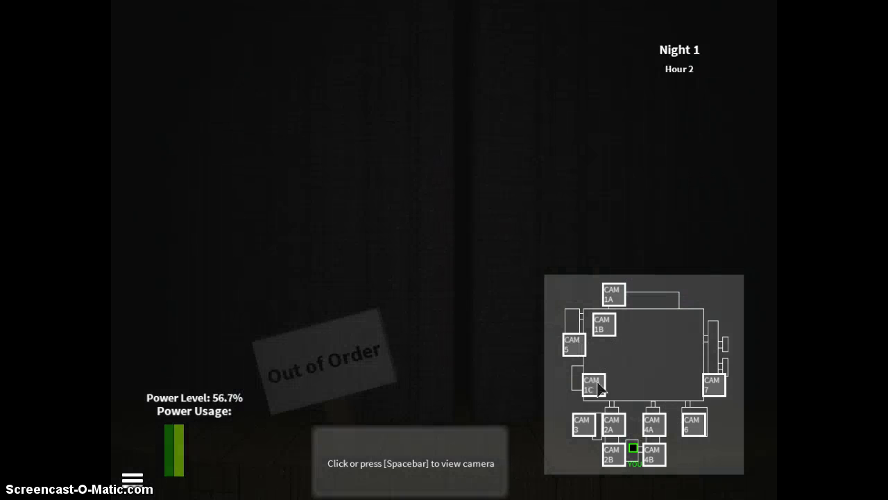
left_click(613, 424)
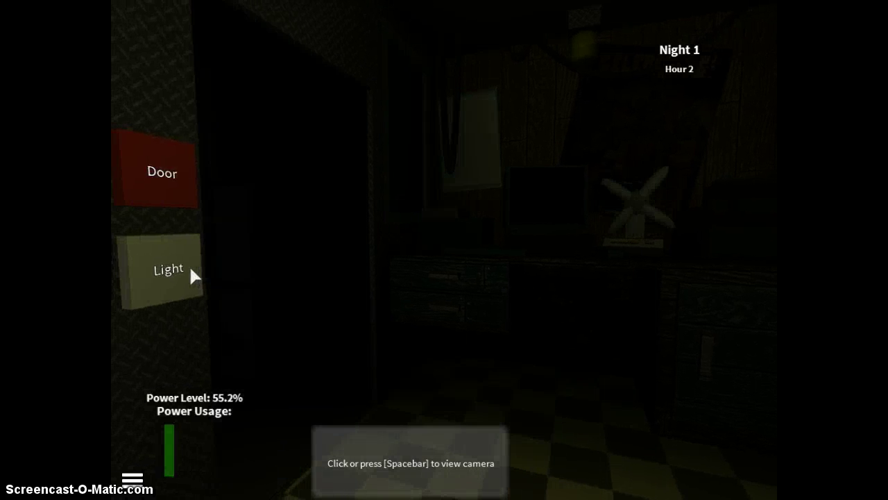
key("space")
key("space")
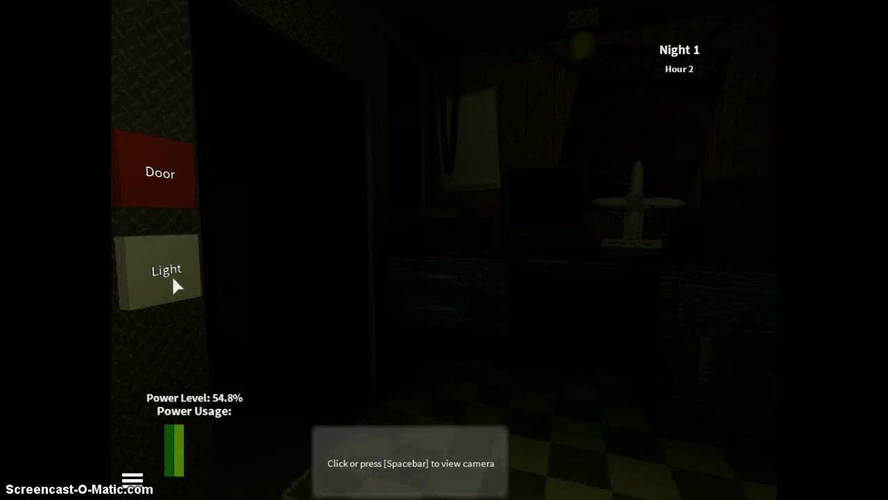
Flash the left light, check Pirate Cove and the CAM 2A/2B hallway feeds, and reopen the cameras
left_click(172, 274)
key("space")
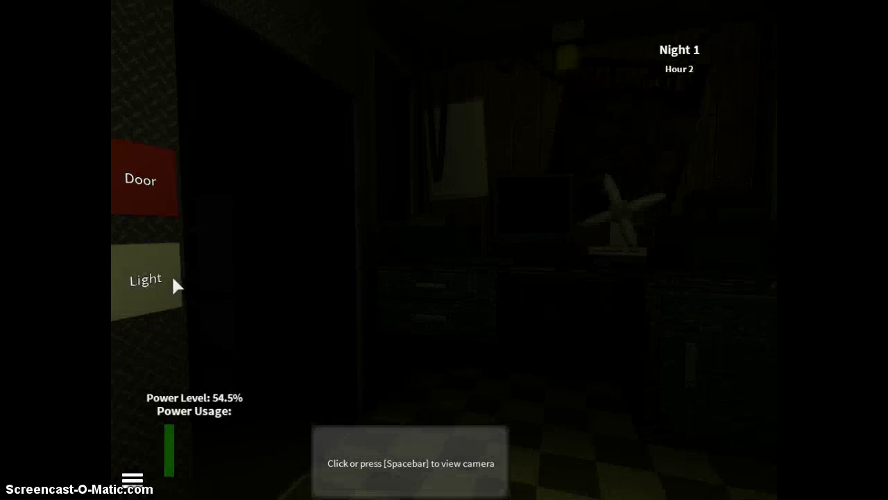
key("space")
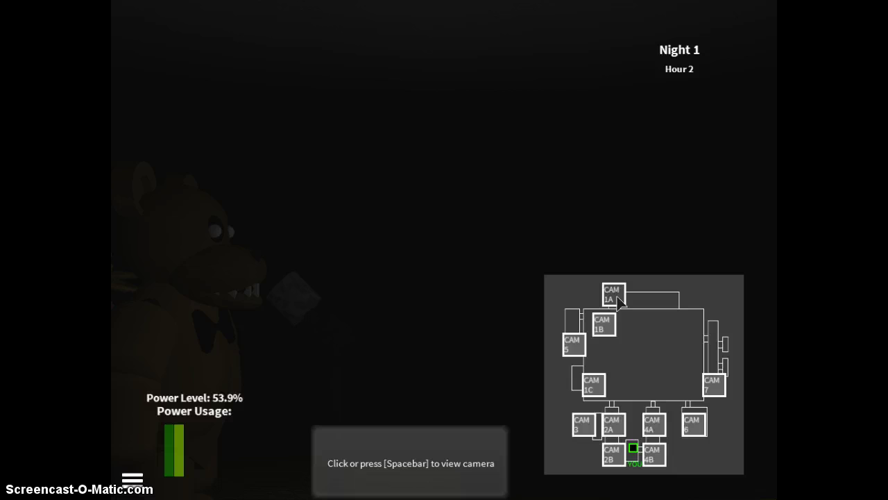
left_click(594, 384)
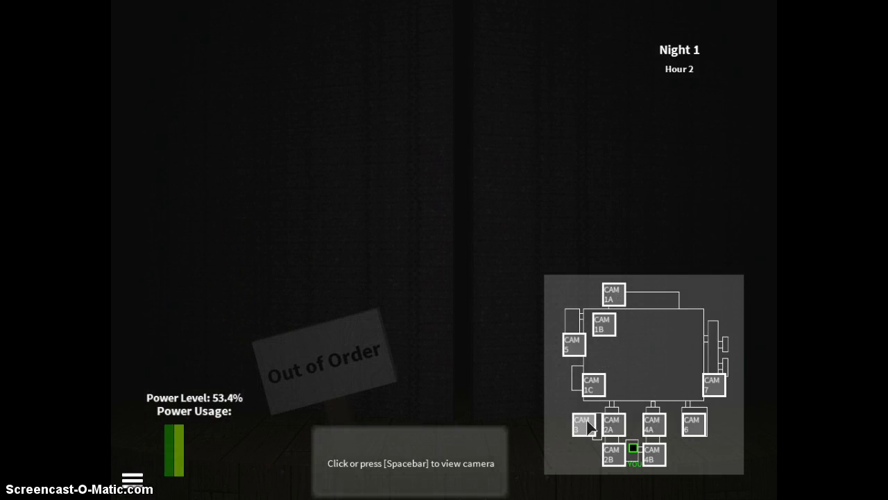
left_click(614, 424)
left_click(613, 456)
left_click(614, 424)
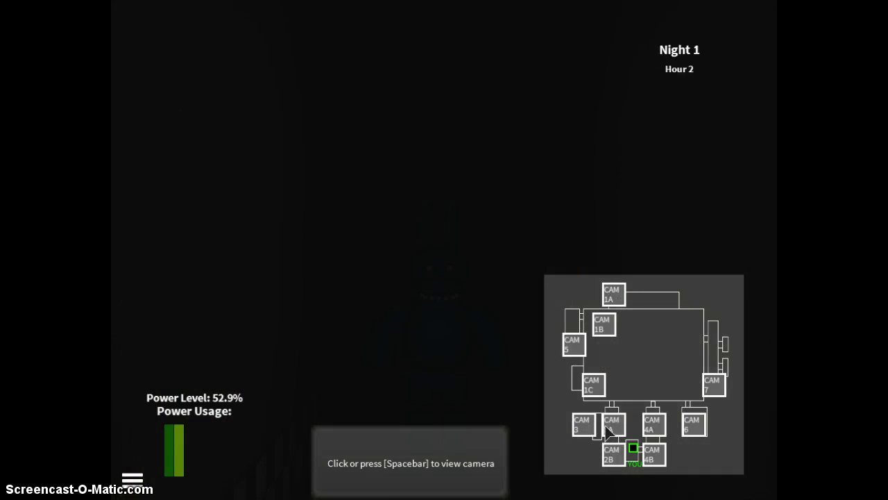
key("space")
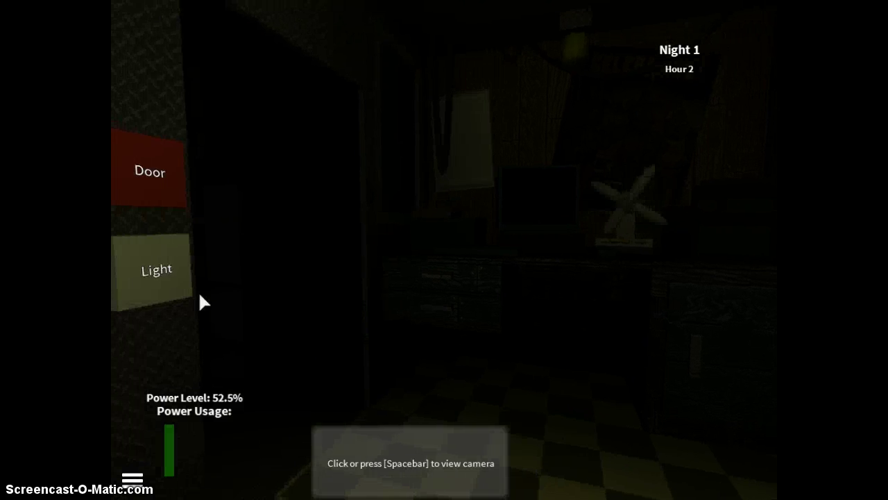
left_click(161, 263)
key("space")
key("space")
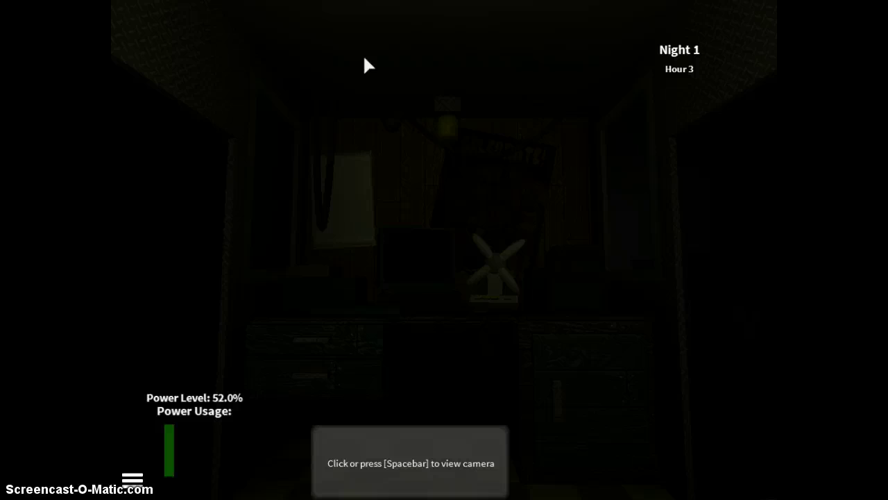
Alternate quick camera glances with flashes of the left hallway light
key("space")
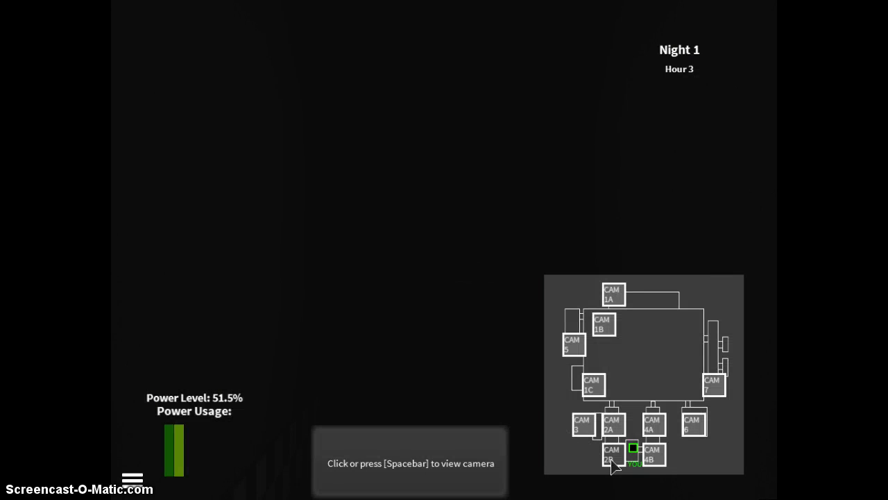
key("space")
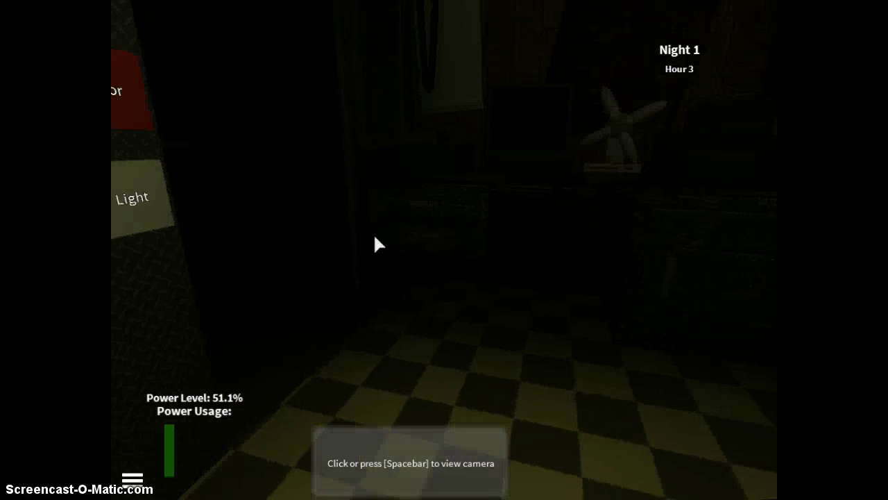
left_click(208, 260)
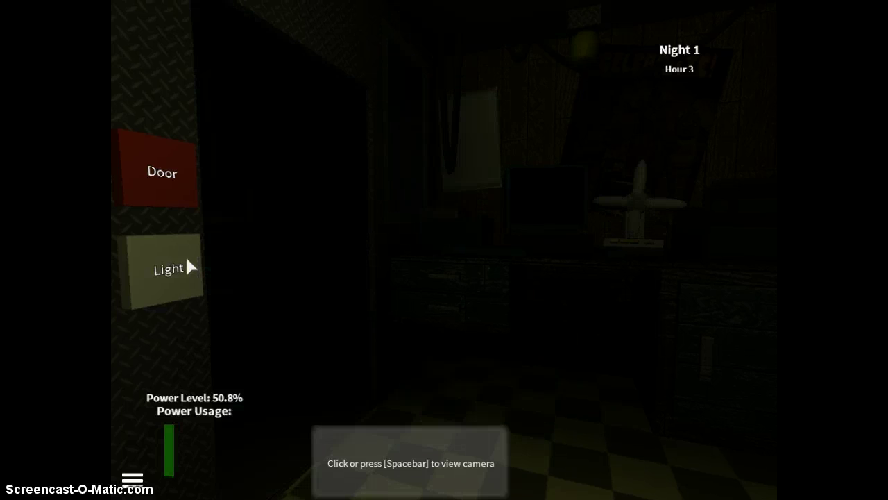
key("space")
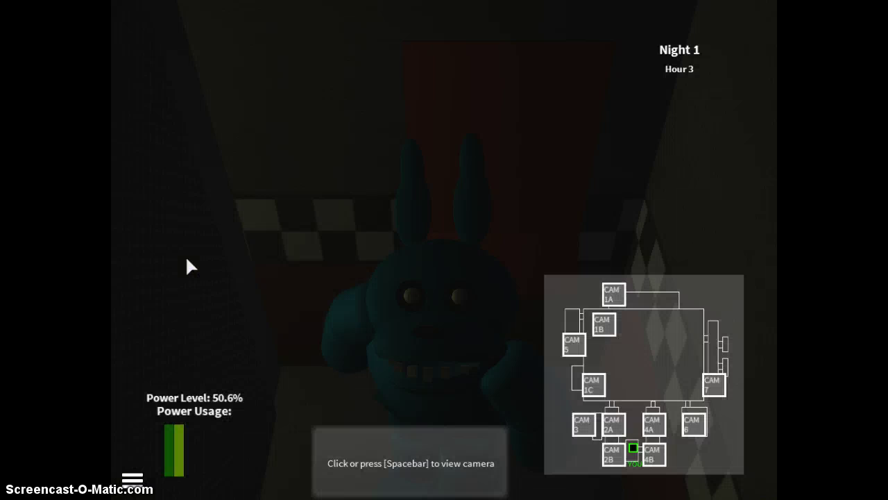
key("space")
left_click(185, 254)
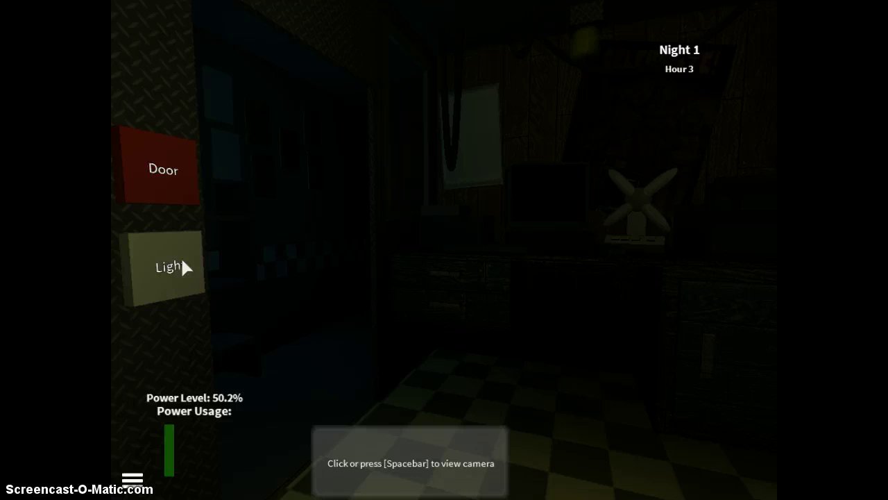
key("space")
key("space")
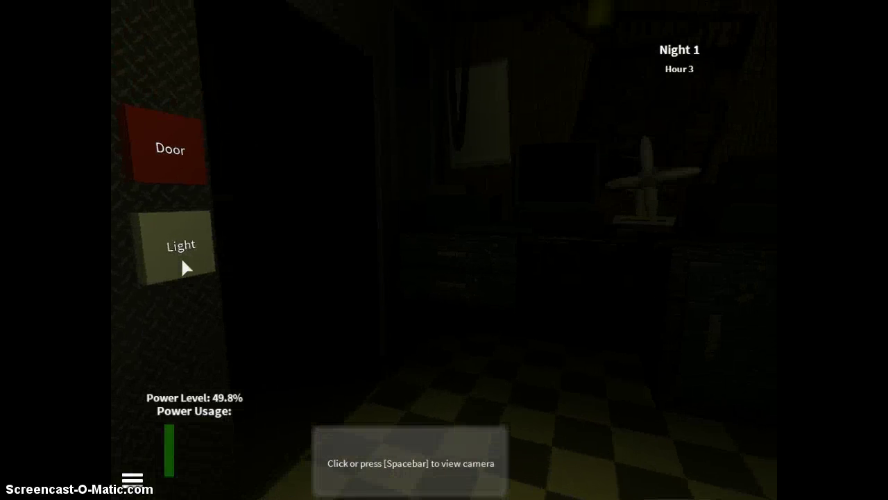
left_click(186, 269)
key("space")
key("space")
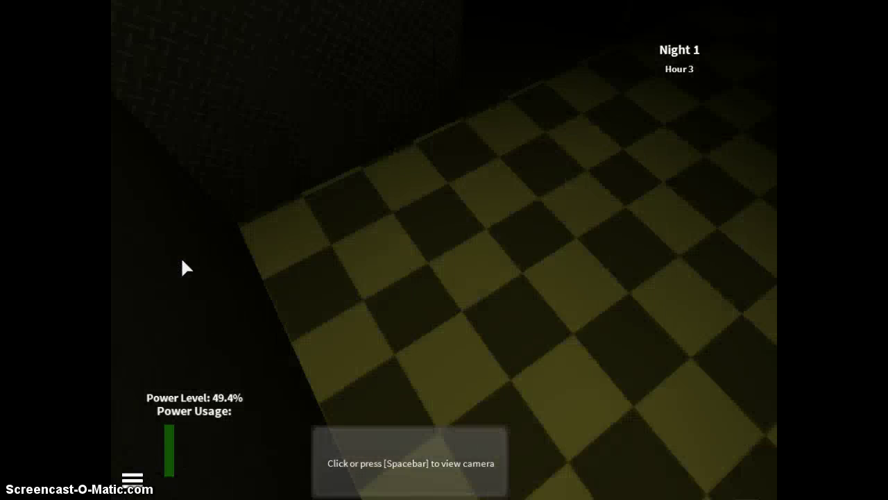
left_click(185, 268)
key("space")
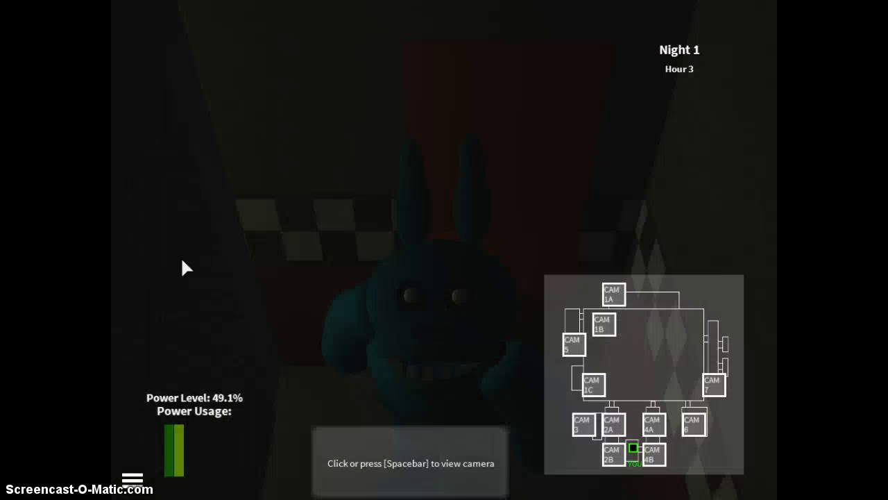
key("space")
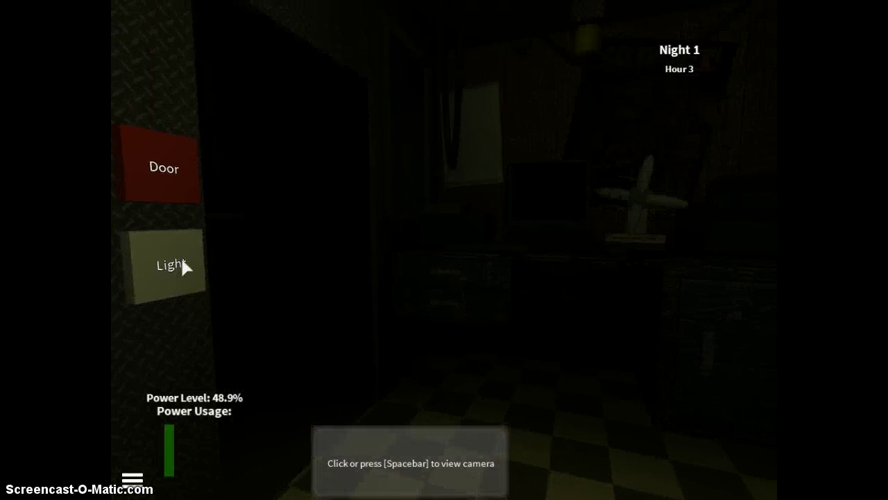
key("space")
key("space")
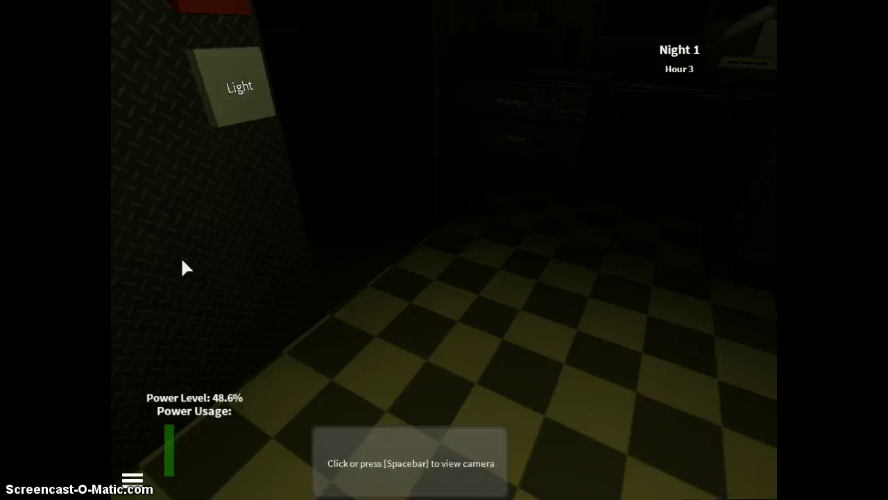
Light the left hallway on and off, then light the right hallway
left_click(185, 268)
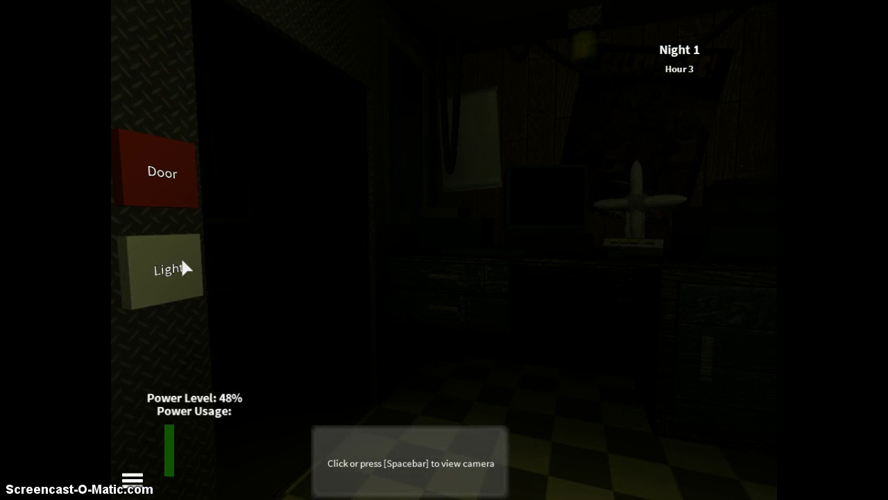
left_click(186, 268)
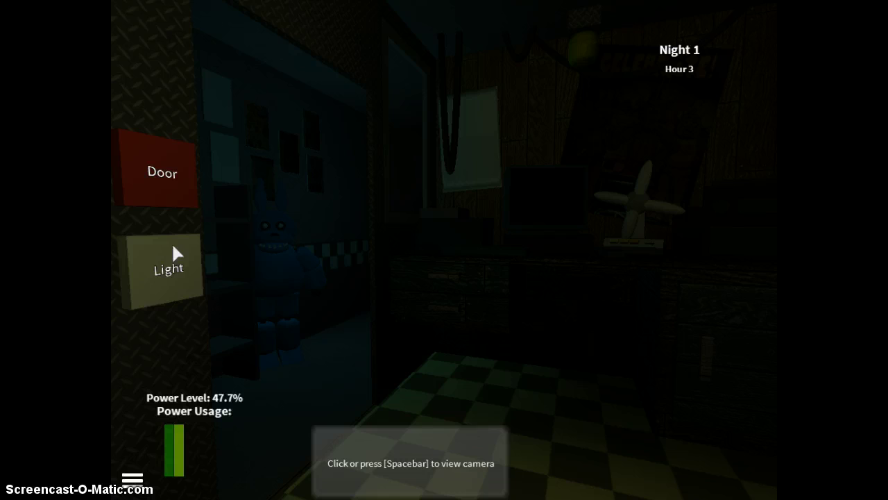
left_click(163, 288)
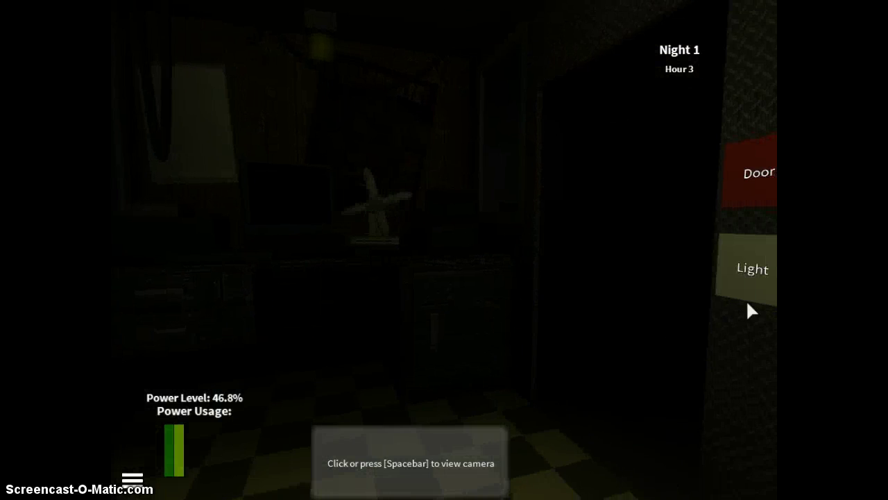
left_click(738, 284)
Sweep the feeds: show stage, dining area, backstage, checkered room, Out of Order room, halls
key("space")
left_click(614, 294)
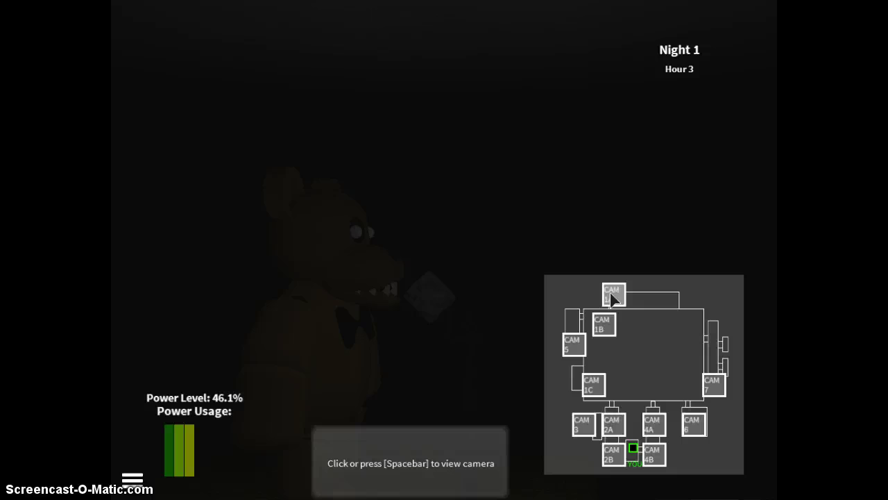
left_click(605, 324)
left_click(574, 345)
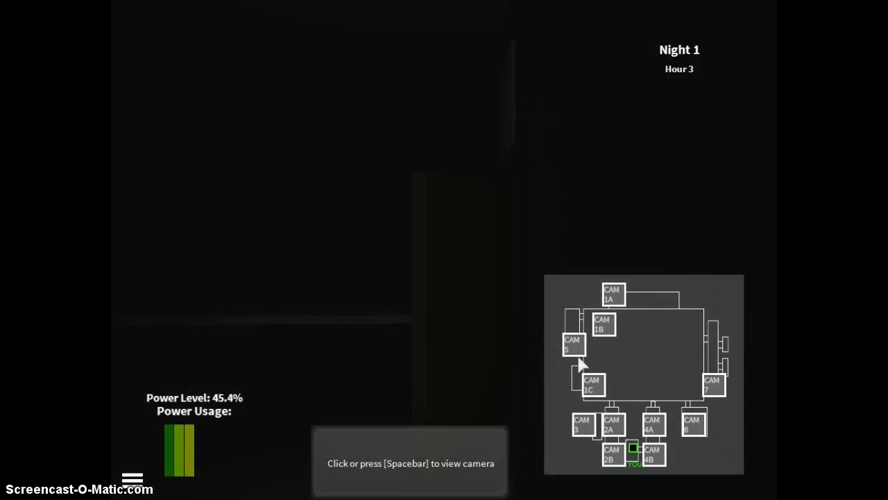
left_click(594, 385)
left_click(652, 423)
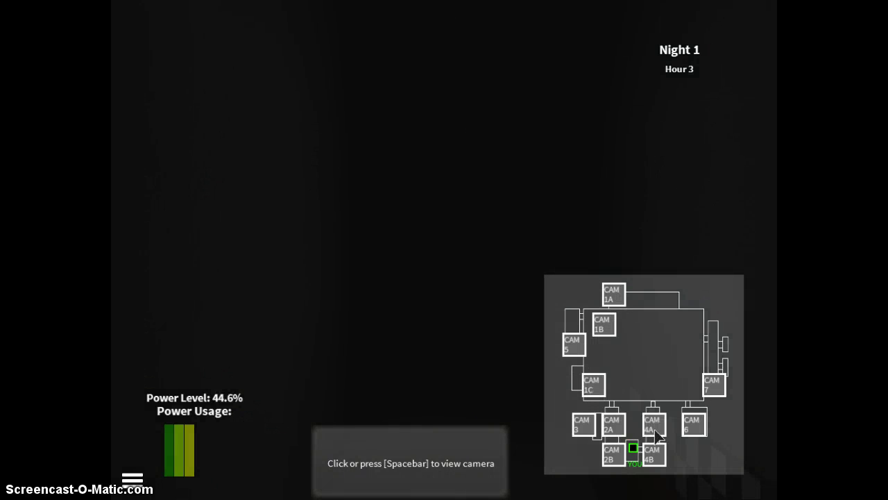
left_click(652, 455)
left_click(692, 423)
left_click(717, 387)
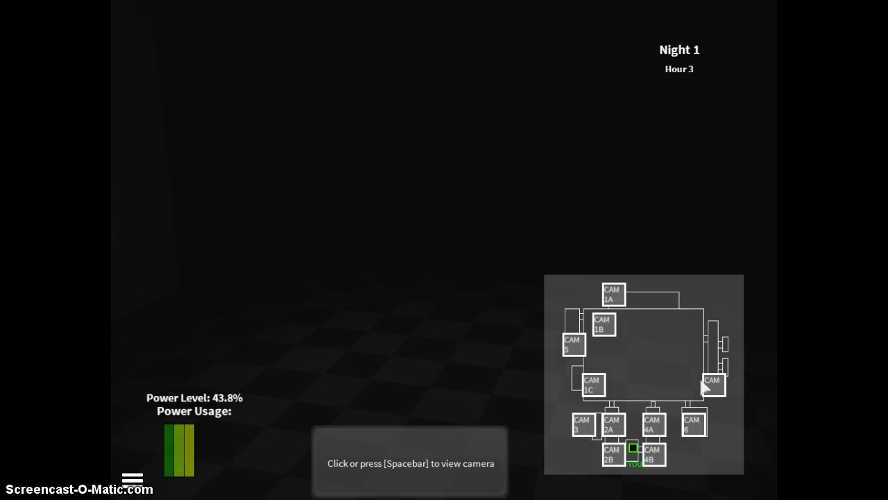
left_click(594, 385)
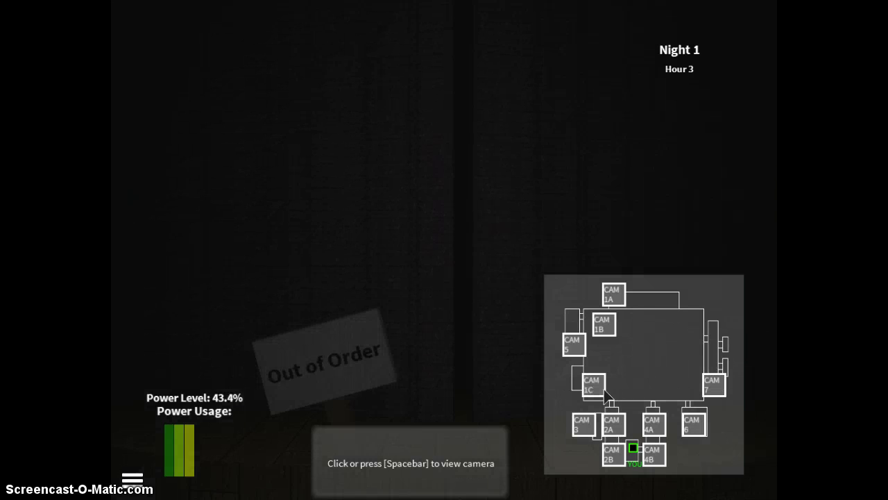
left_click(611, 425)
left_click(604, 326)
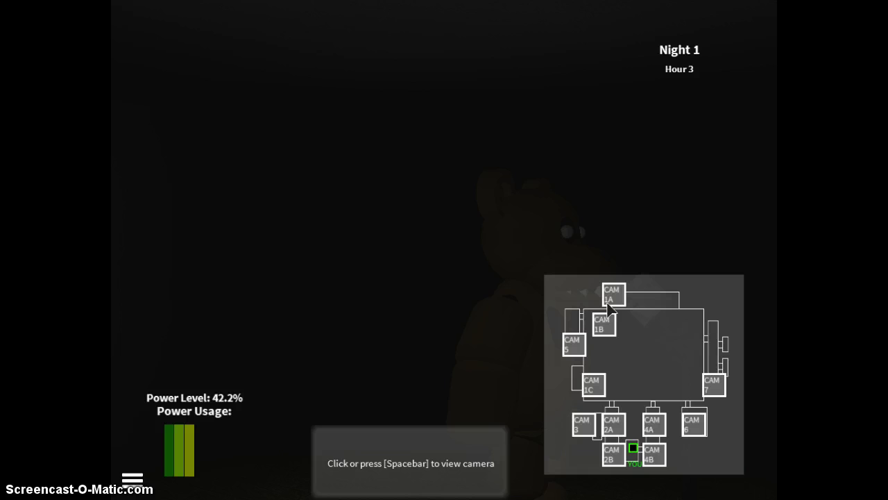
Leave the monitor and flash the right and left hallway lights repeatedly
key("space")
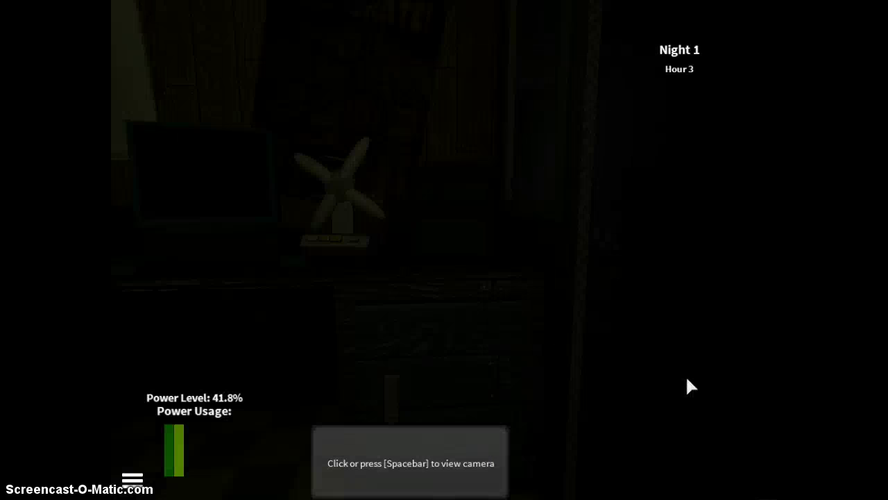
left_click(737, 277)
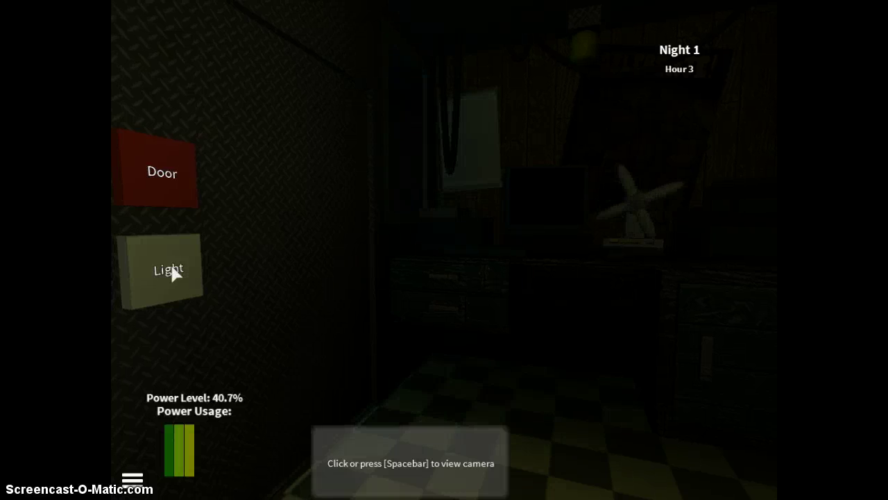
left_click(734, 281)
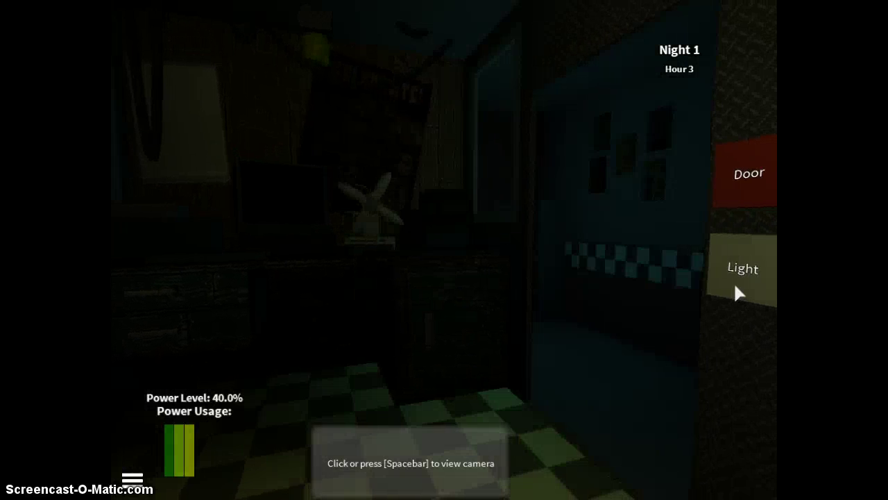
left_click(739, 281)
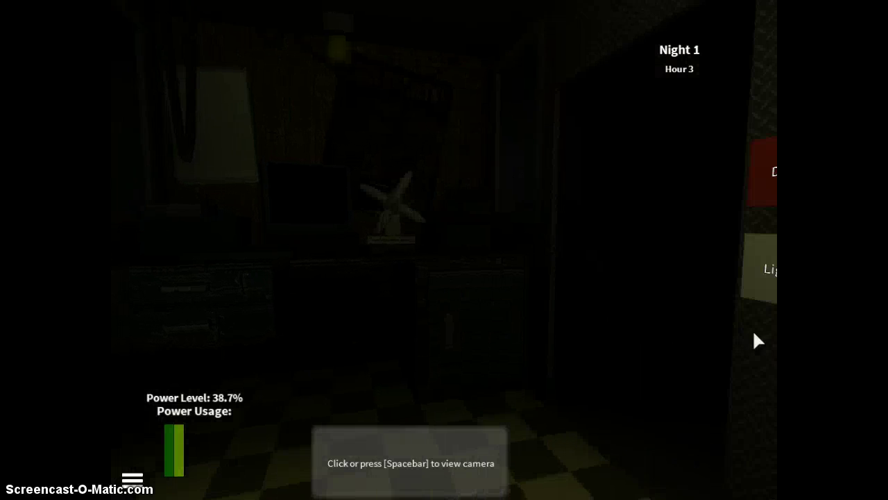
left_click(720, 266)
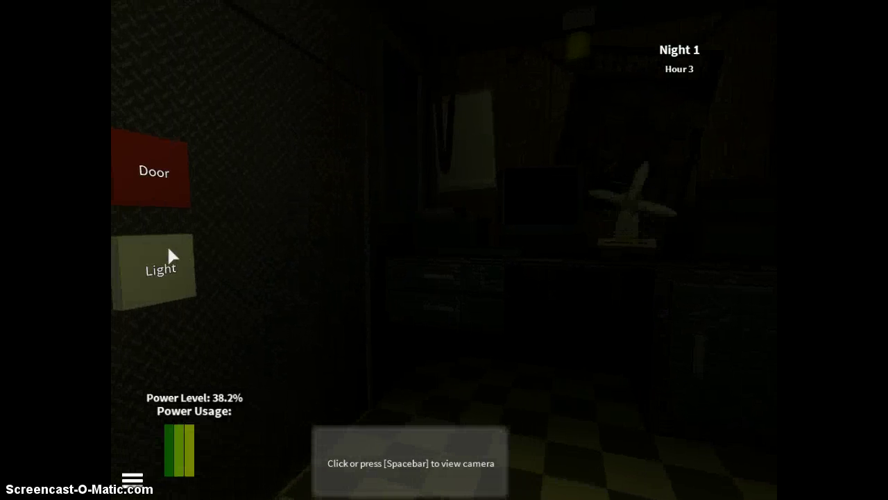
left_click(170, 299)
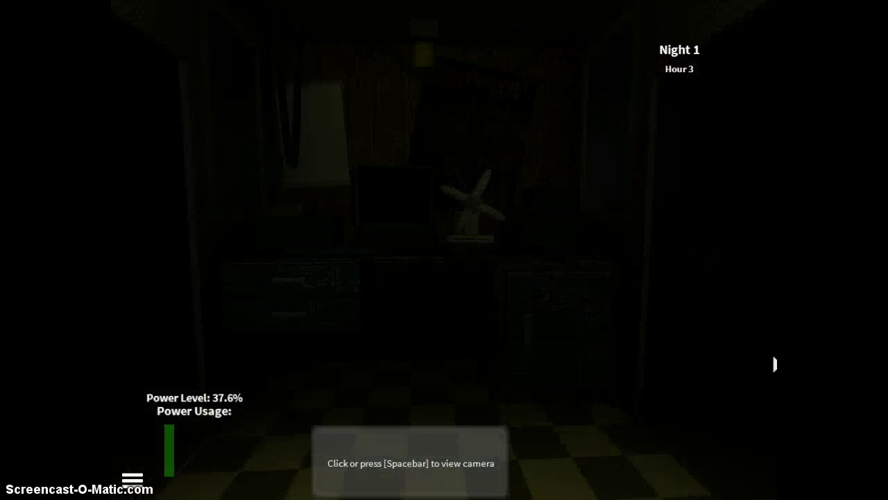
left_click(740, 318)
left_click(761, 282)
Sweep the east hall, red-wall hallway, party room, Freddy's stage and checkered-floor room
key("space")
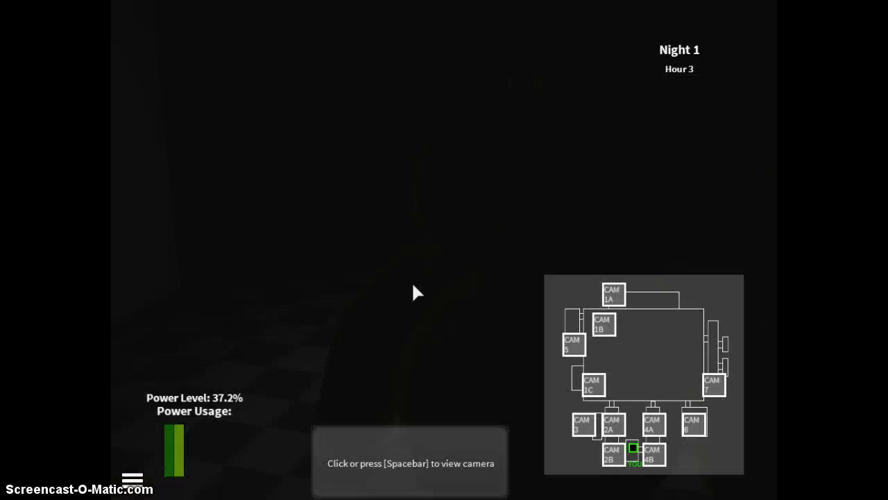
left_click(653, 427)
left_click(694, 425)
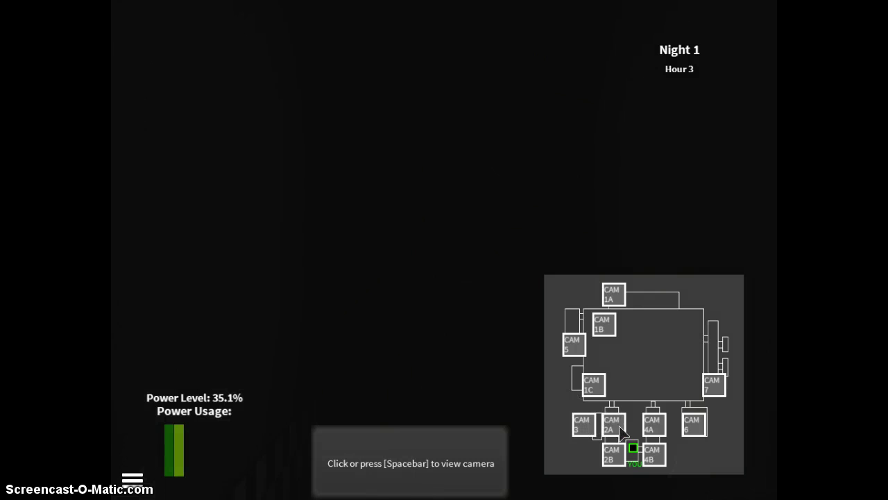
left_click(613, 454)
left_click(593, 383)
left_click(574, 344)
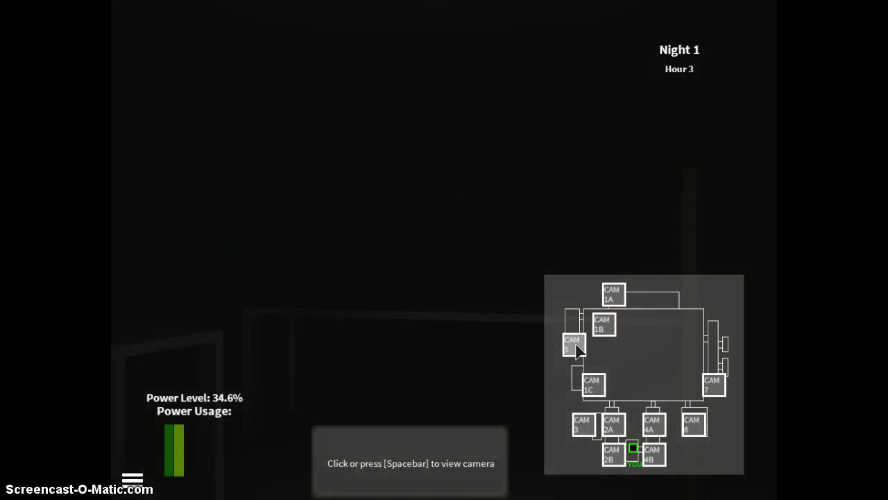
left_click(604, 325)
left_click(624, 300)
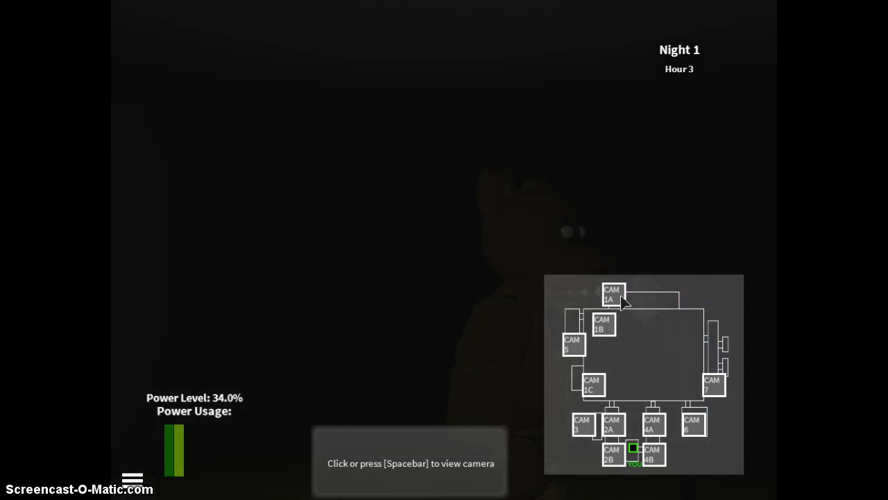
left_click(715, 389)
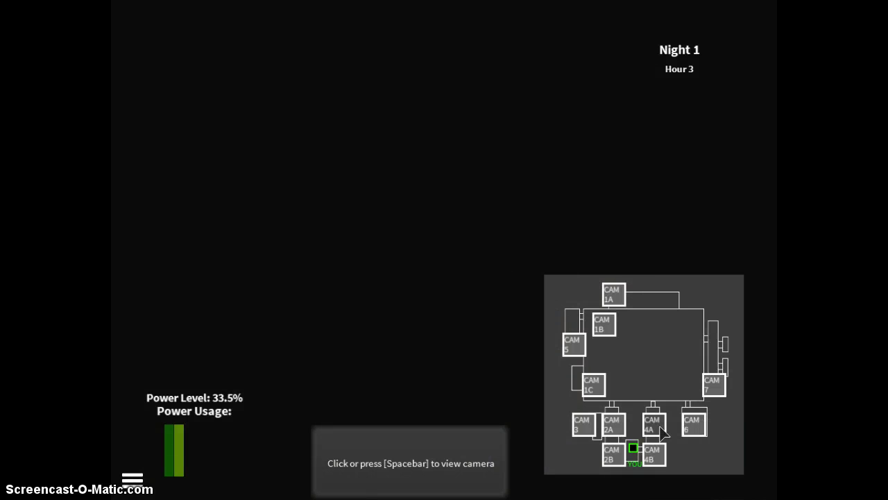
left_click(655, 454)
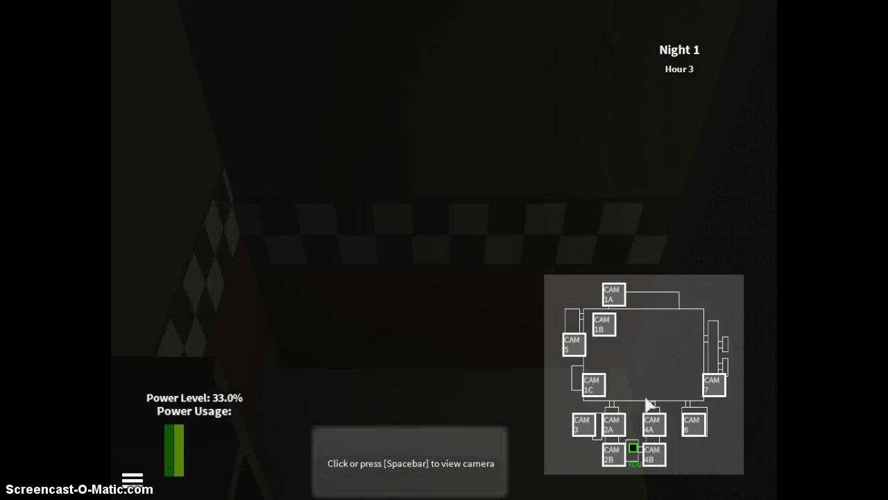
key("space")
Light both hallways, then view the dining area and stage cameras
left_click(740, 265)
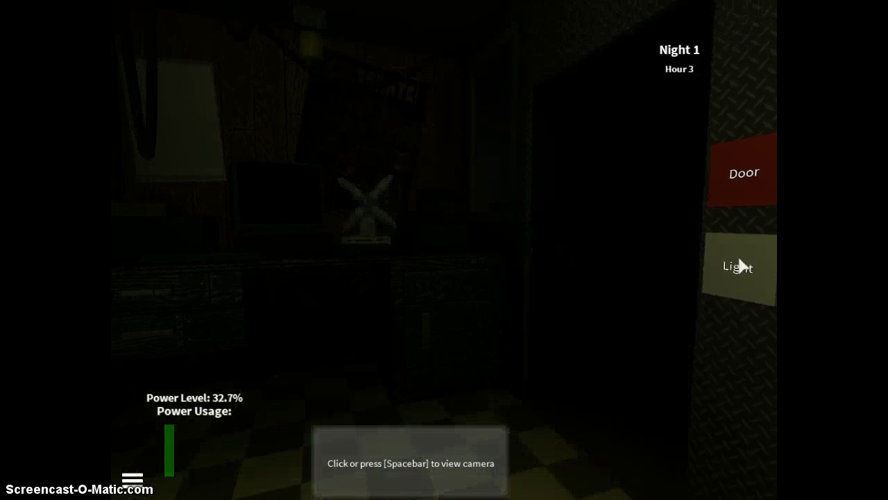
left_click(160, 267)
key("space")
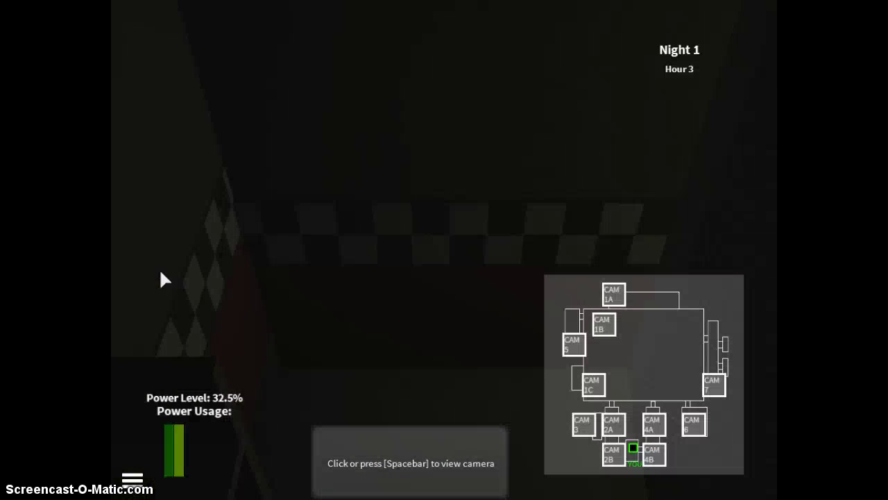
left_click(604, 325)
left_click(613, 294)
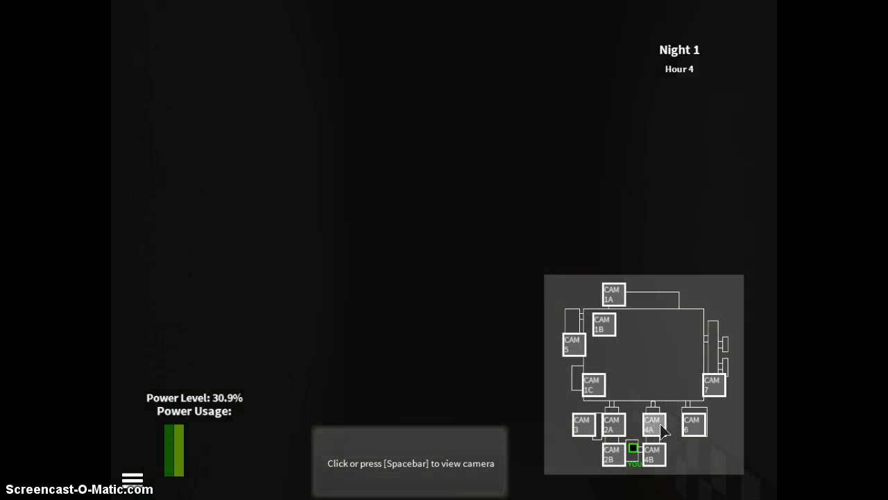
Check two more hallway feeds and the checkered-floor room, then leave the monitor
left_click(652, 454)
left_click(694, 425)
left_click(714, 385)
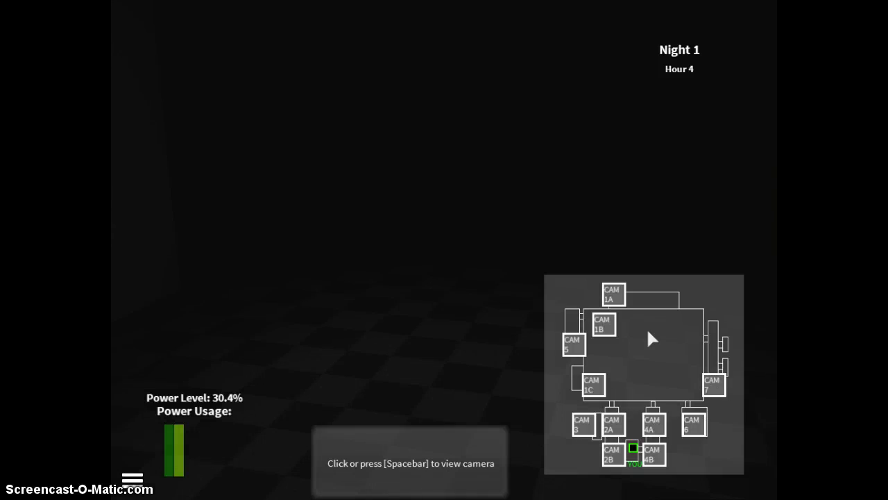
key("space")
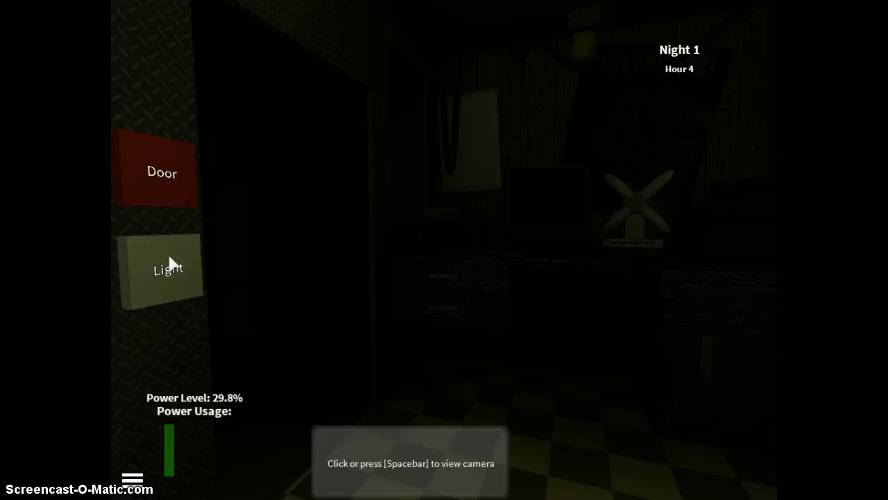
Flash the left and right hallway lights to check both doorways
left_click(169, 270)
left_click(763, 283)
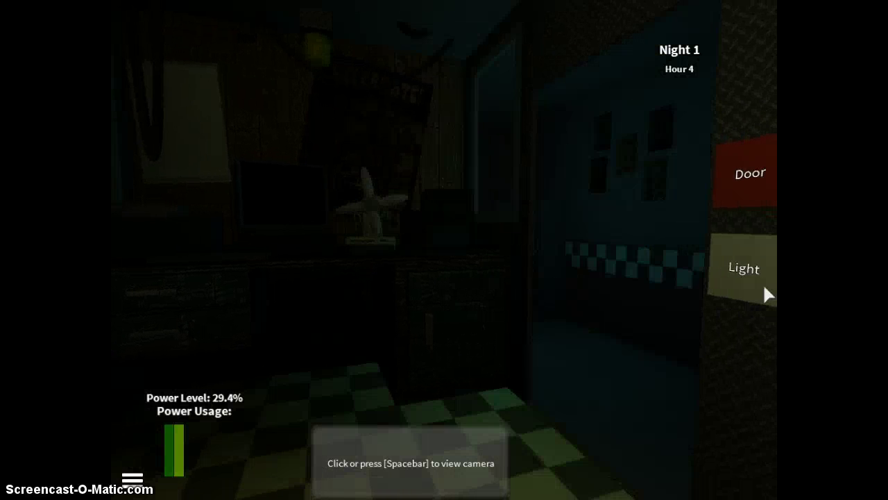
left_click(713, 273)
left_click(761, 274)
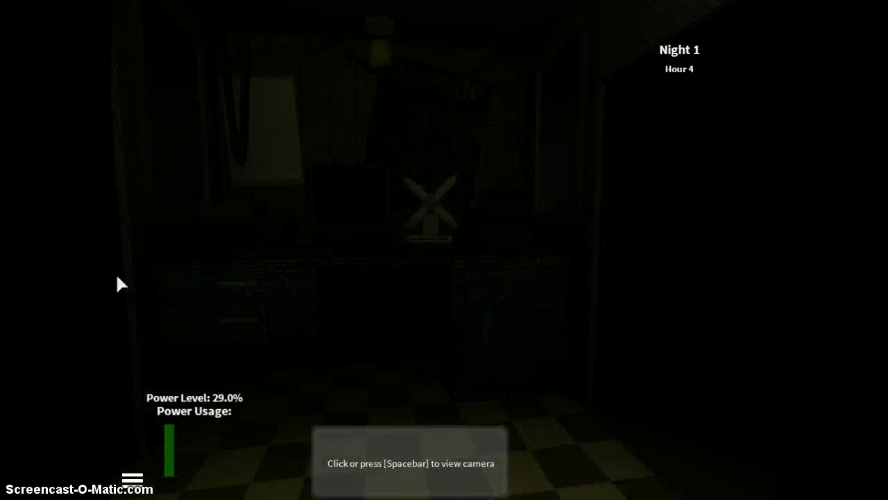
left_click(173, 270)
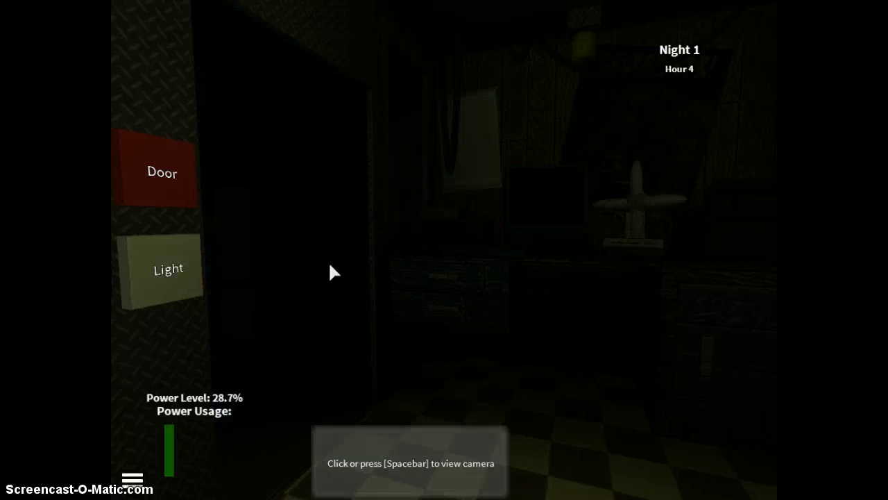
left_click(173, 270)
Scan the feeds, spotting the yellow animatronic and the blue bunny in the hallway
key("space")
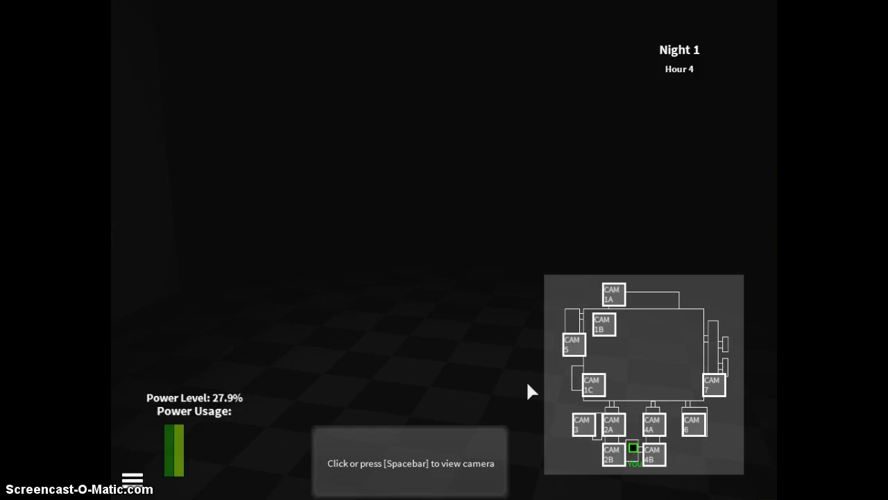
left_click(611, 455)
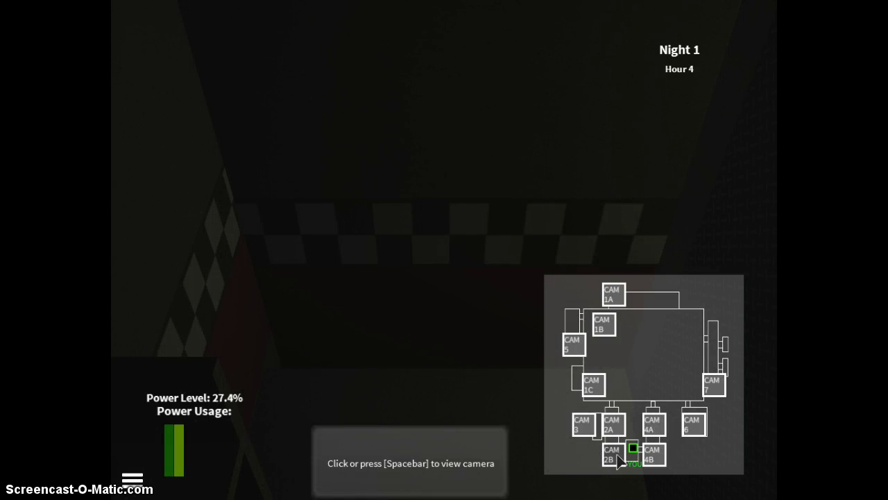
left_click(613, 424)
left_click(583, 424)
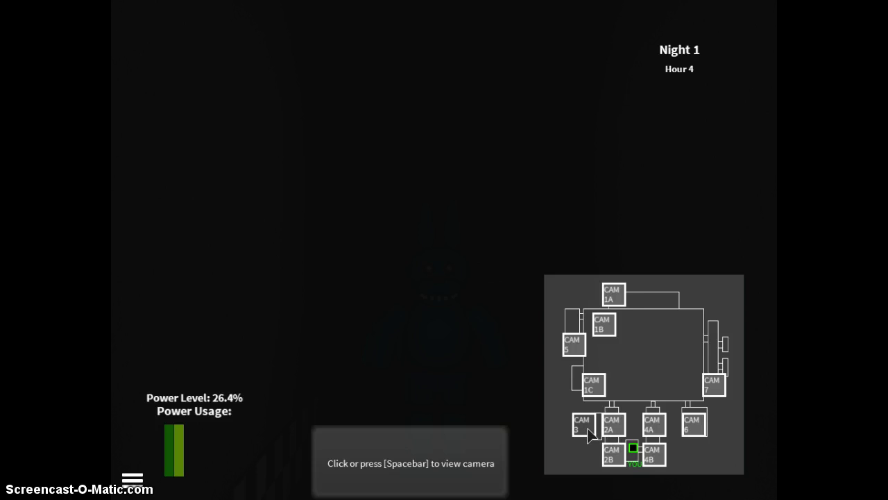
left_click(656, 455)
left_click(655, 427)
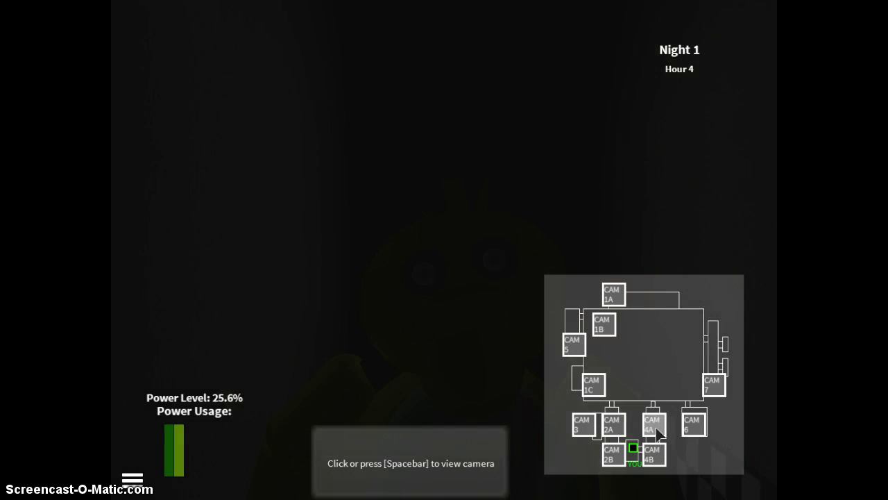
left_click(694, 425)
left_click(651, 425)
left_click(614, 451)
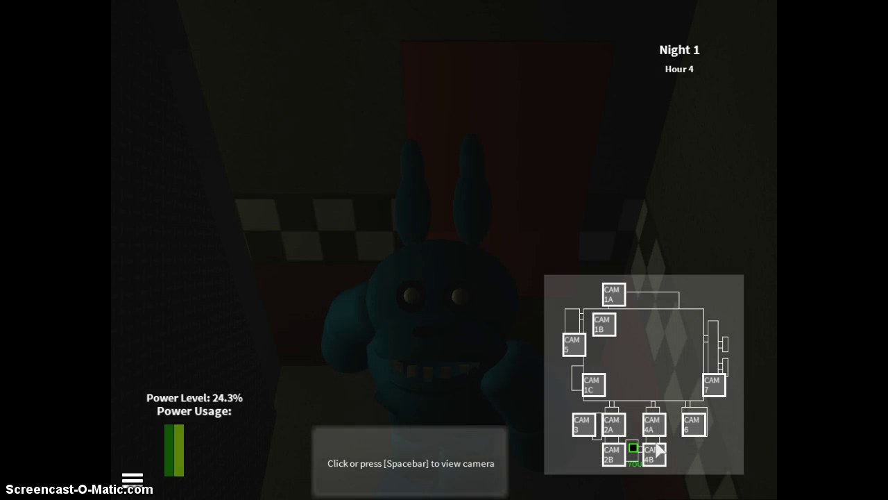
key("space")
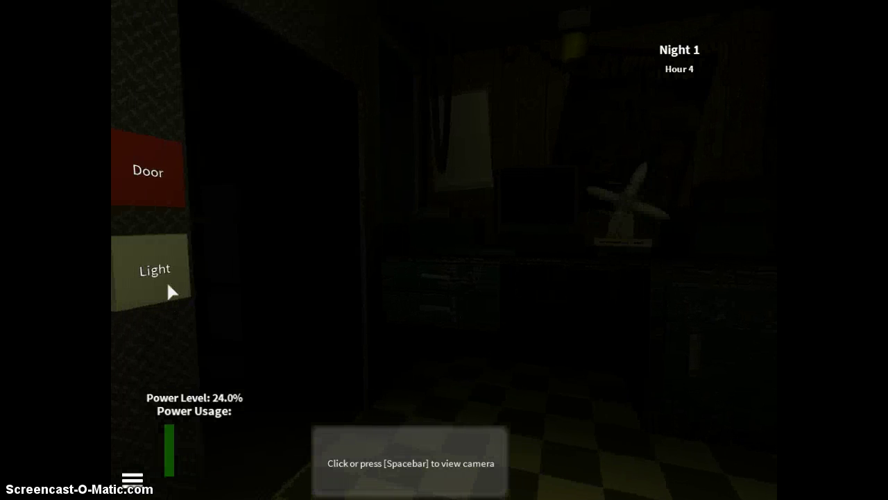
Light the left and right doorways, then take a quick look at one camera feed
left_click(167, 281)
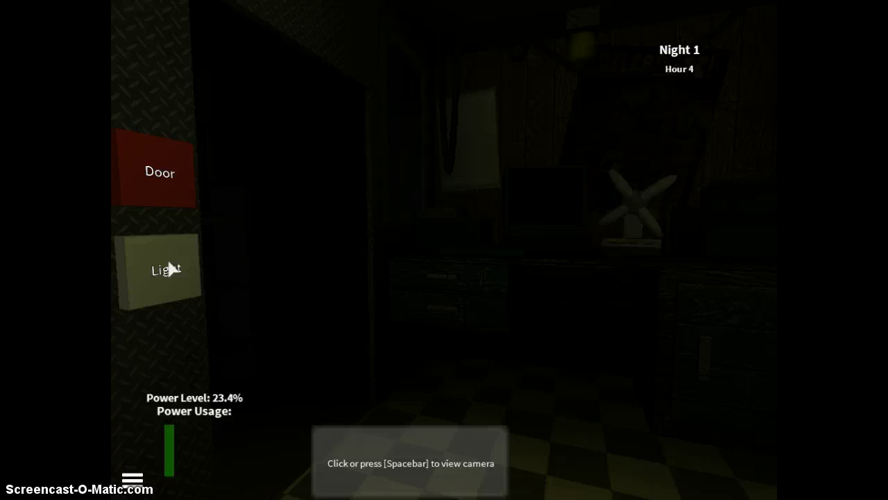
left_click(188, 267)
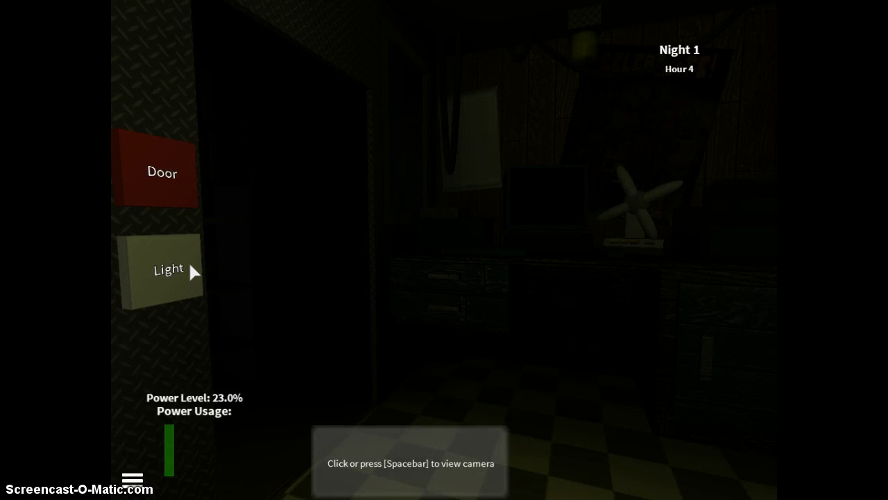
left_click(188, 267)
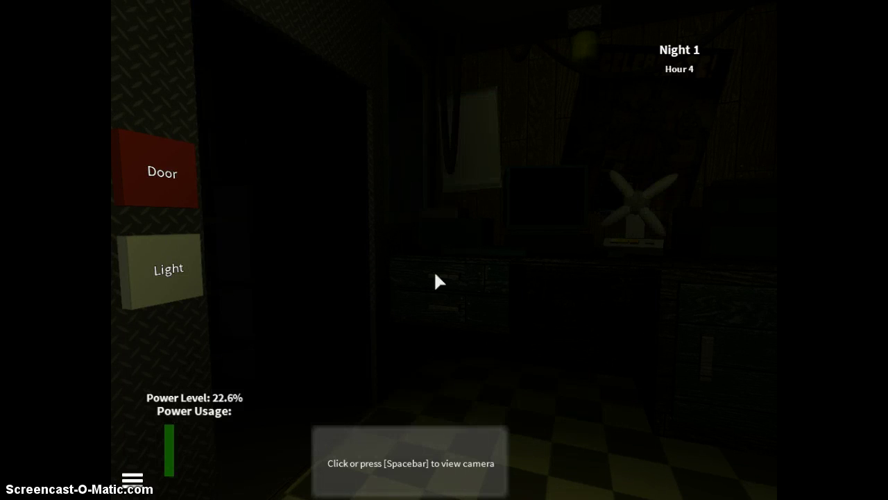
left_click(739, 271)
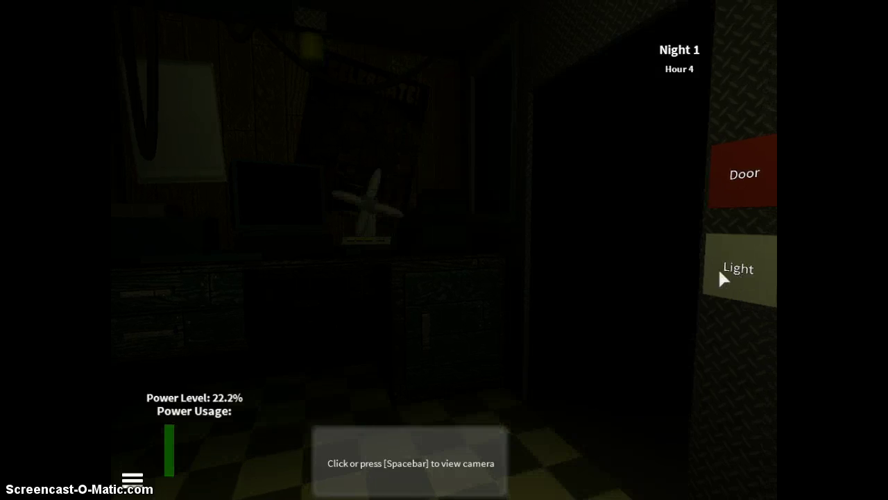
left_click(168, 270)
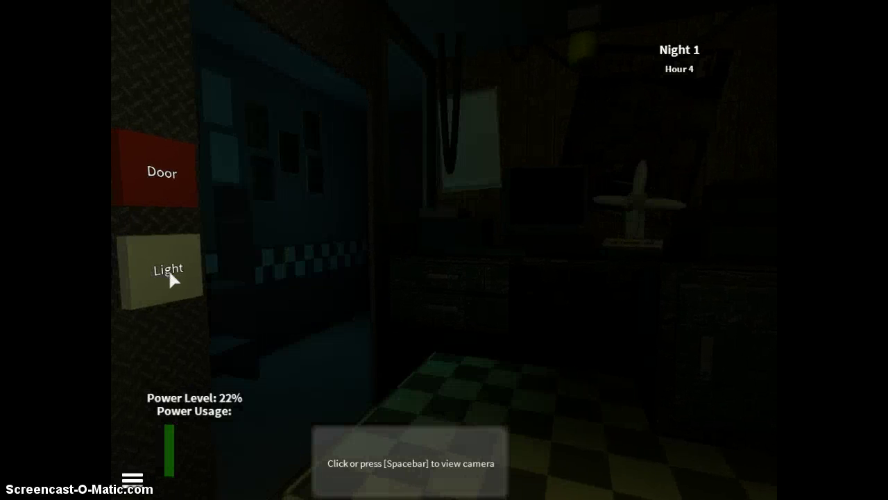
key("space")
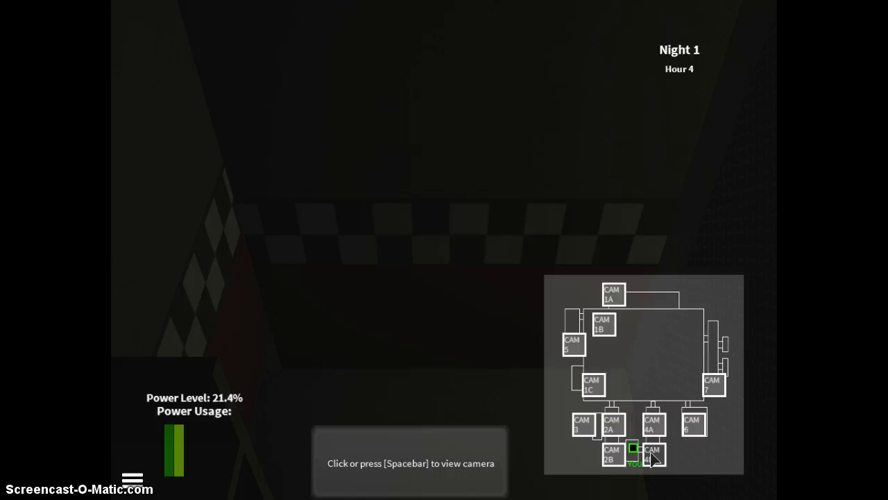
left_click(652, 455)
key("space")
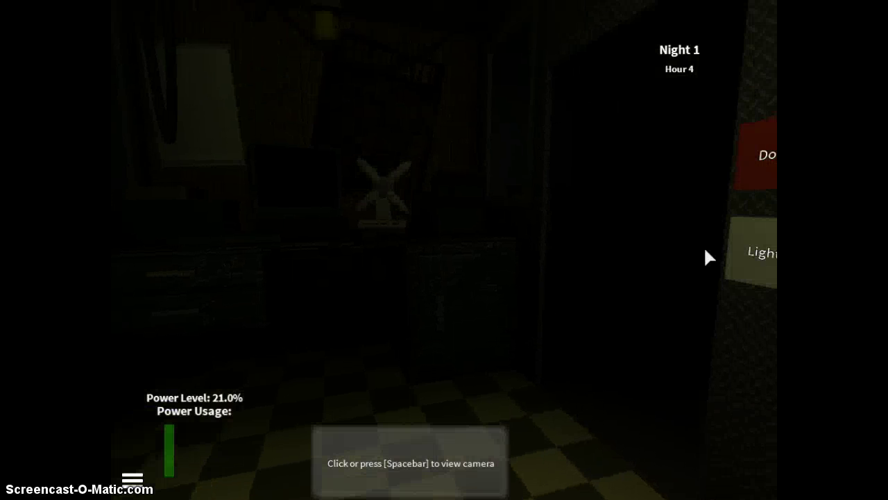
Recheck both hallways with their lights, switching them off to save power
left_click(709, 242)
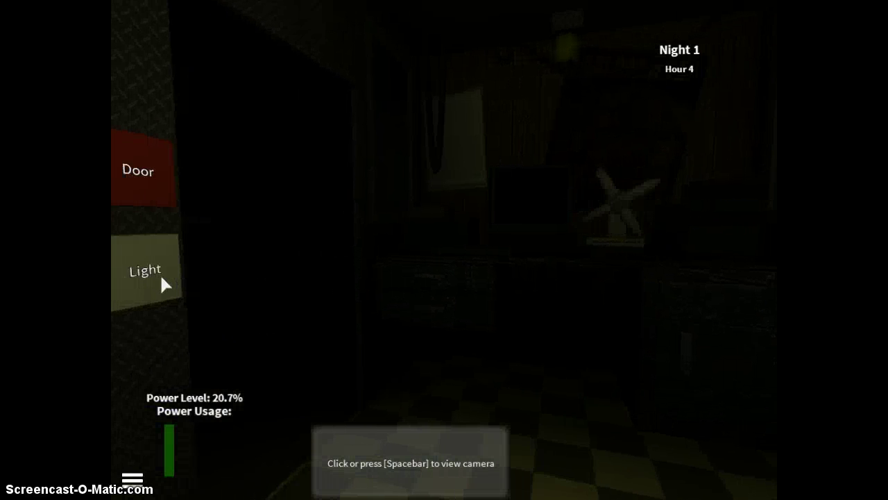
left_click(163, 270)
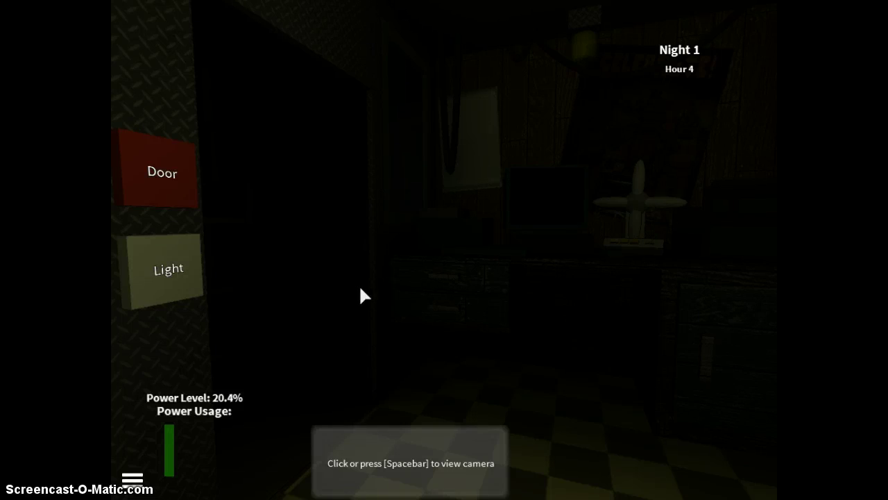
left_click(168, 270)
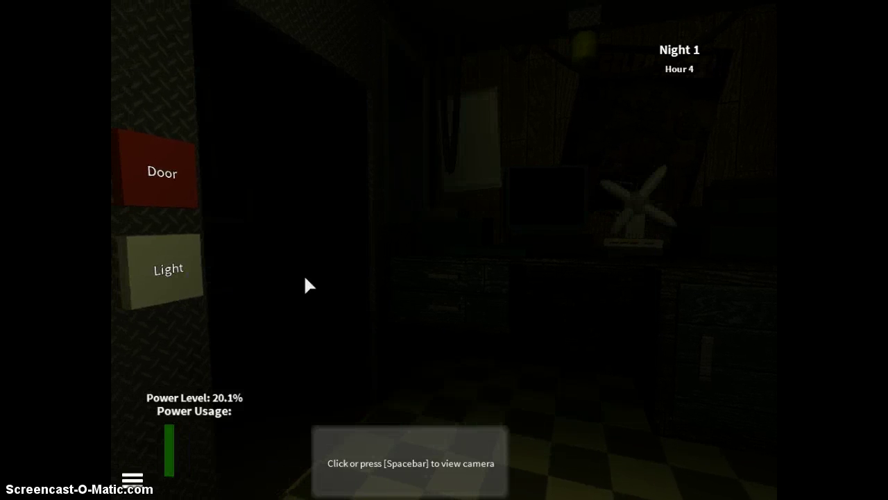
left_click(749, 267)
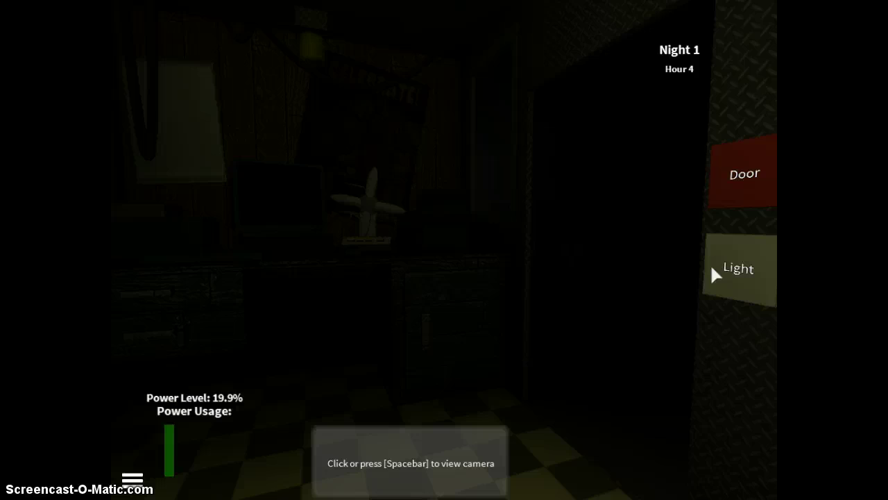
left_click(180, 258)
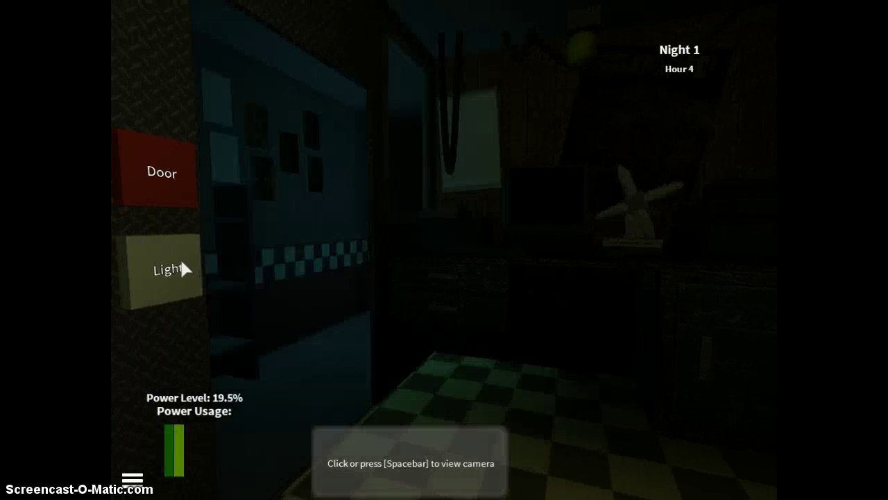
key("space")
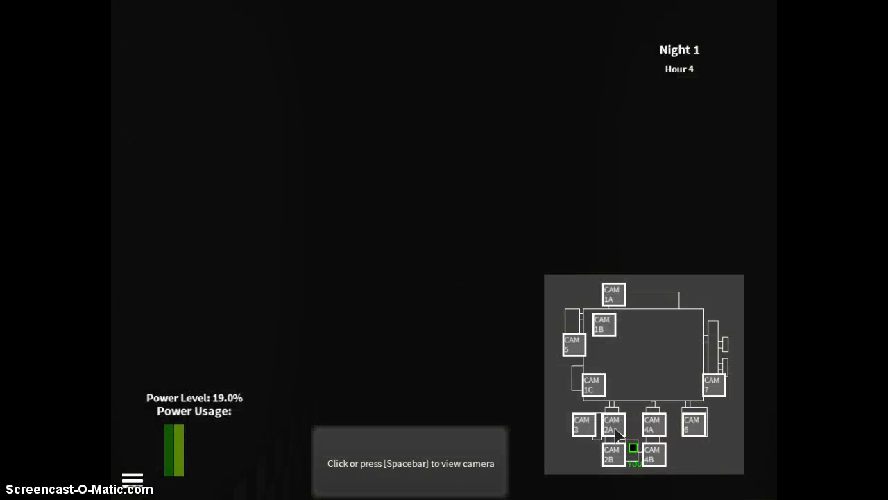
Check the checkered-wall hallway, dark room, party room, bear's stage and Out of Order room
left_click(653, 454)
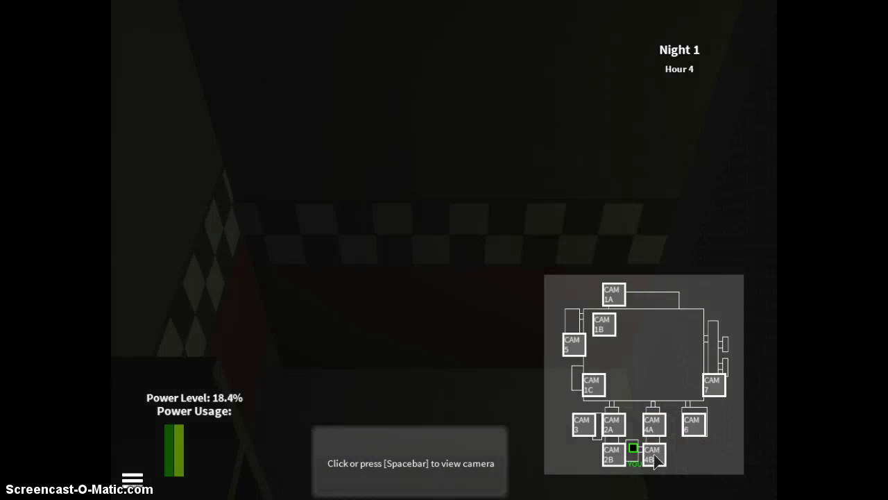
left_click(694, 424)
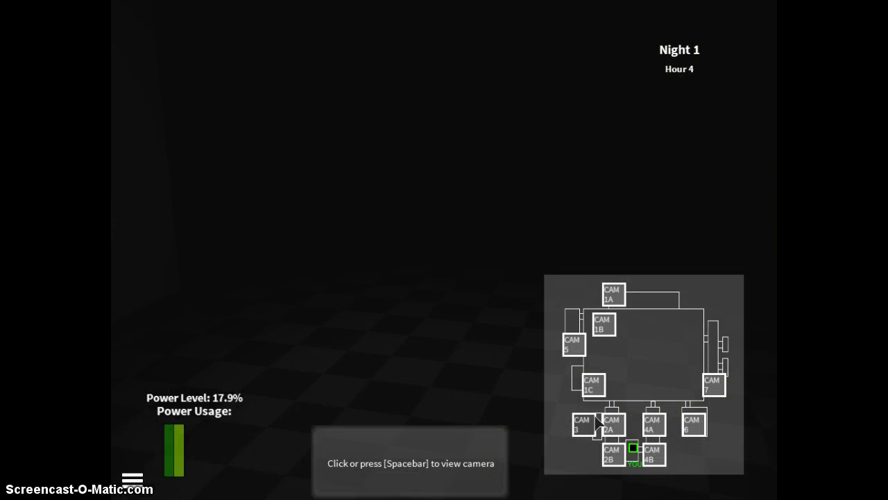
left_click(594, 384)
left_click(573, 344)
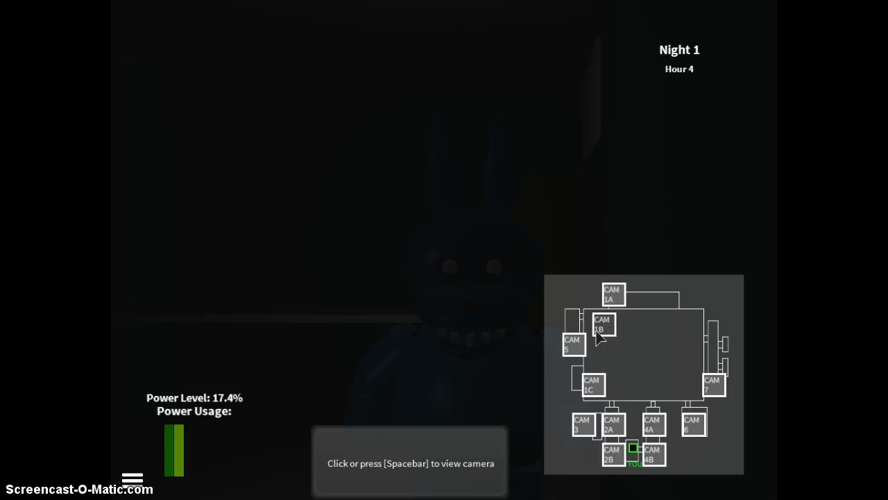
left_click(602, 330)
left_click(614, 295)
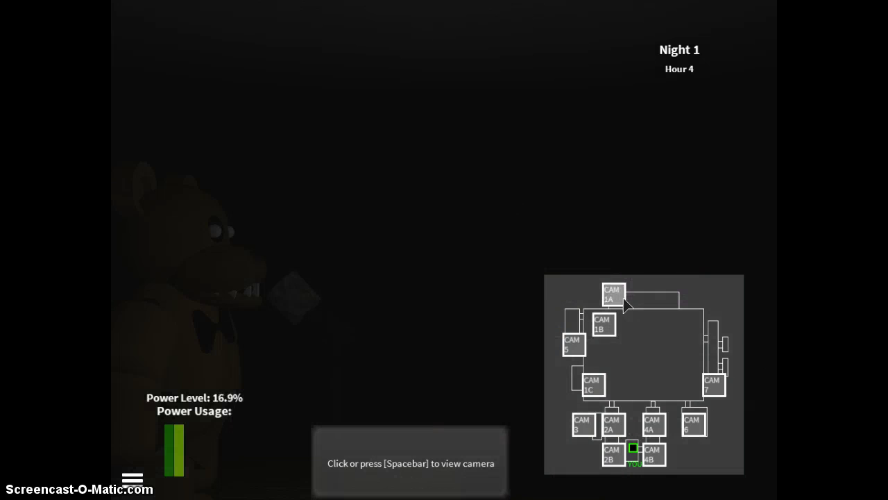
left_click(593, 384)
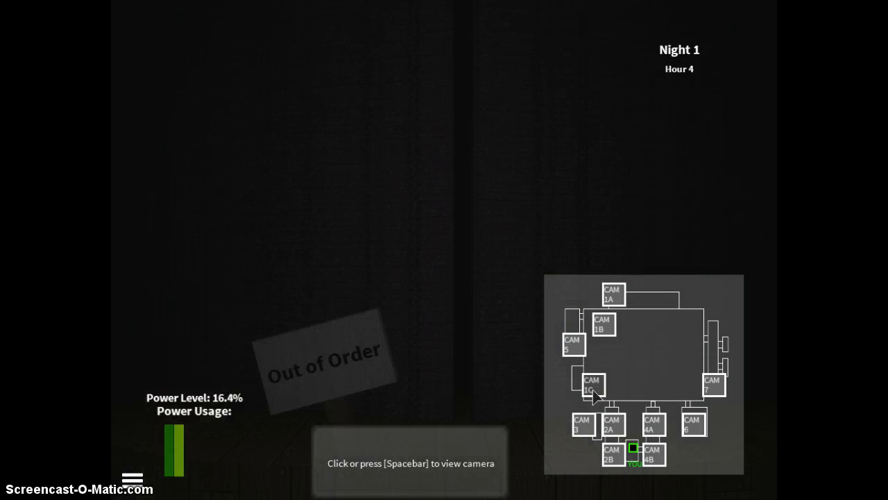
left_click(613, 425)
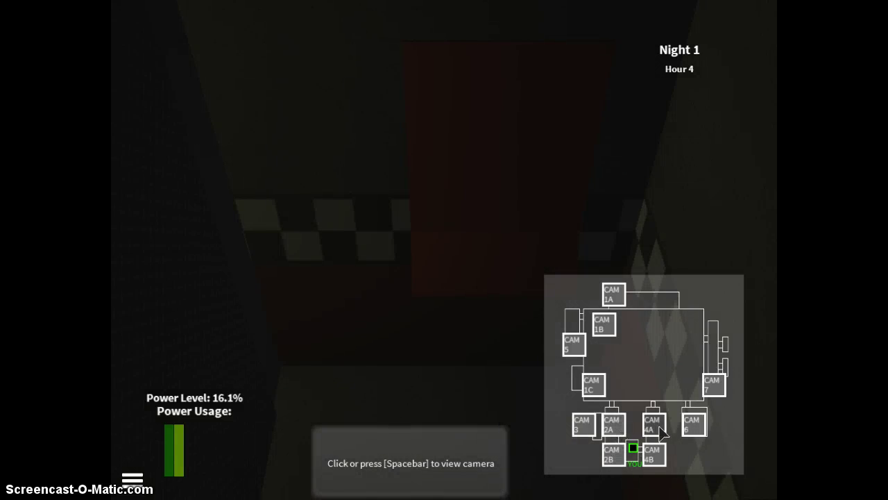
left_click(652, 424)
key("space")
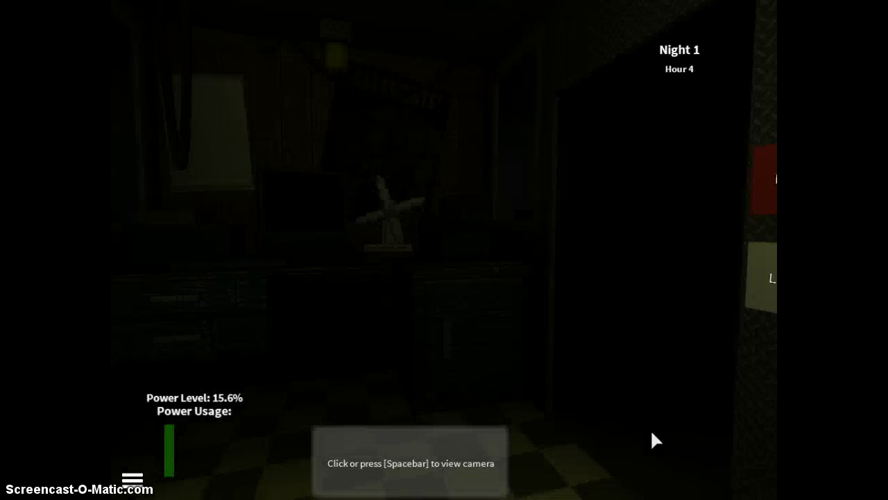
Light the right doorway, turn to the left door, and recheck the hallway cameras
left_click(731, 301)
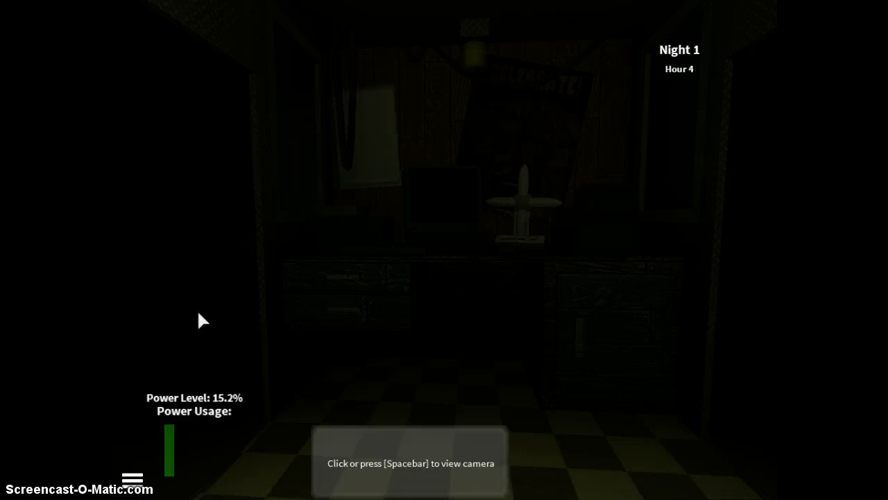
left_click(158, 274)
key("space")
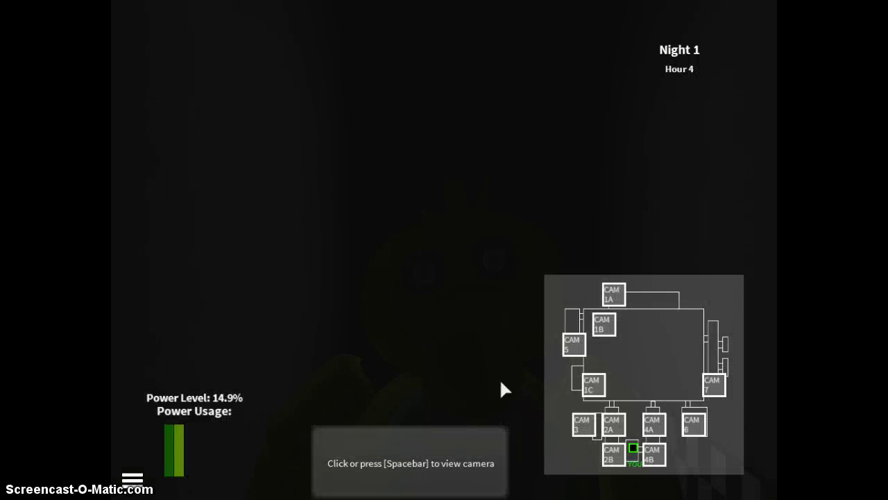
left_click(653, 455)
left_click(613, 455)
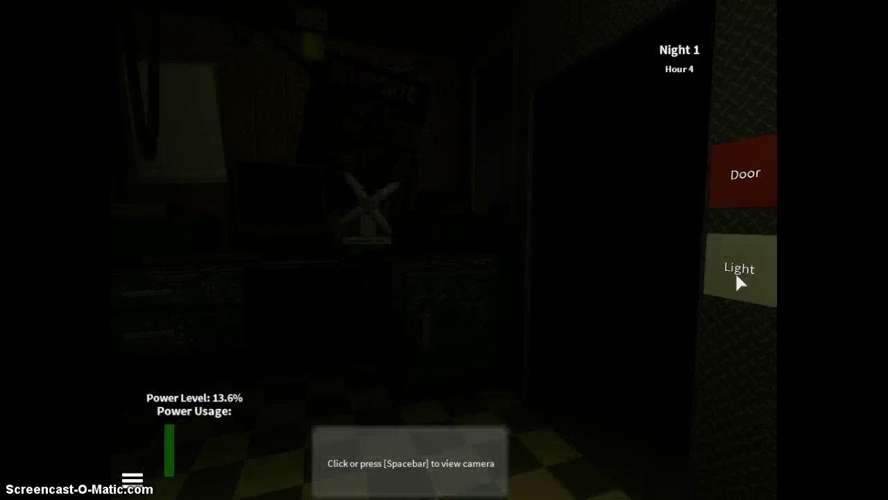
Sweep the hallways, checkered-floor room, Pirate Cove curtain, party room and dining room
key("space")
left_click(654, 455)
left_click(653, 424)
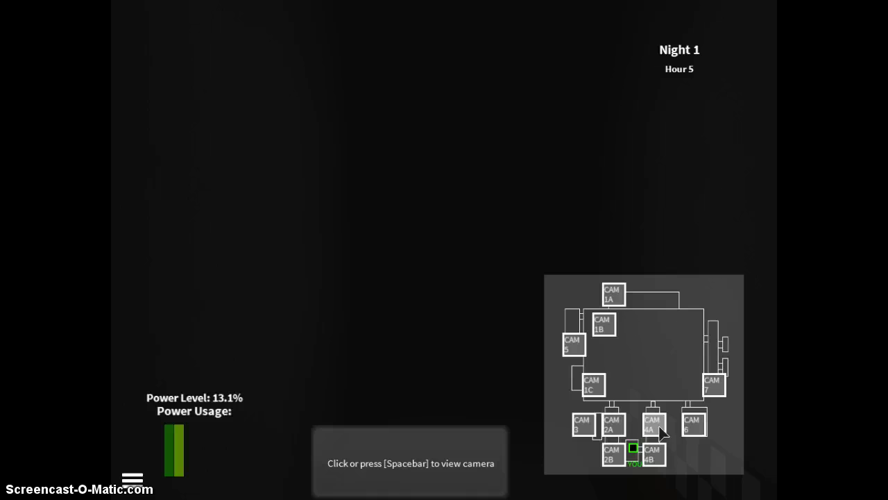
left_click(654, 454)
left_click(692, 425)
left_click(714, 385)
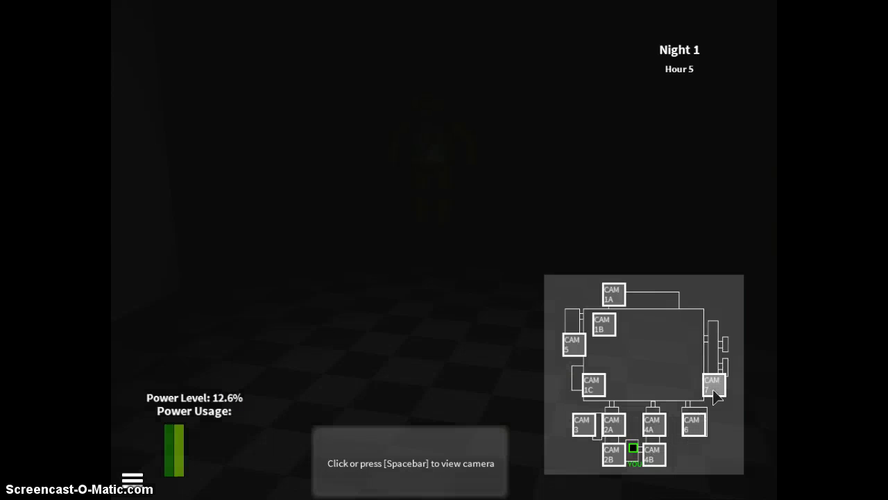
left_click(593, 384)
left_click(613, 293)
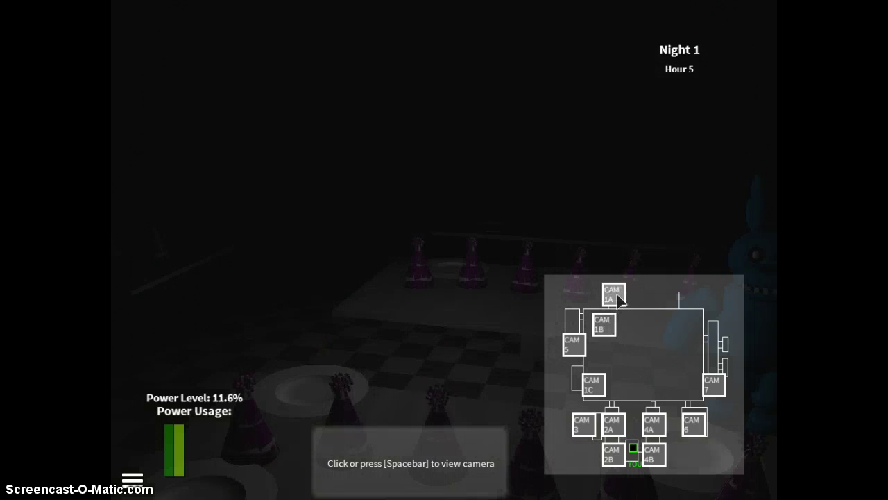
left_click(573, 345)
key("space")
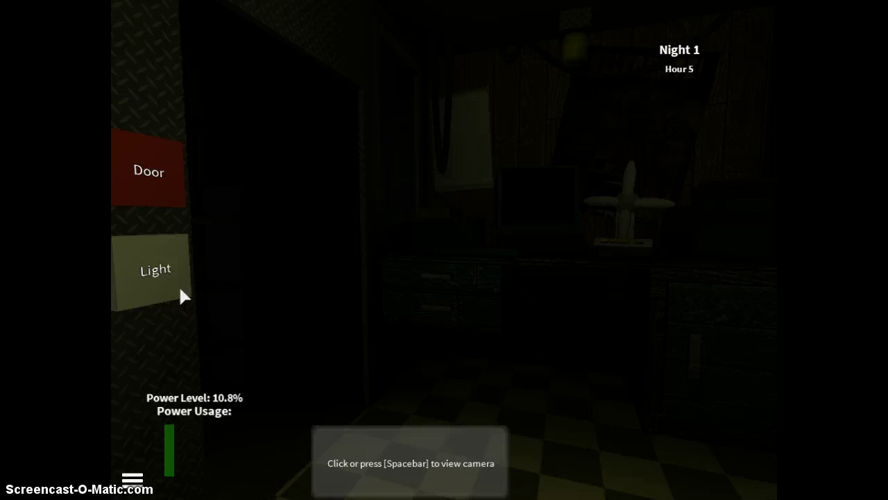
Light both hallways, then cycle through the hallway camera feeds
left_click(192, 274)
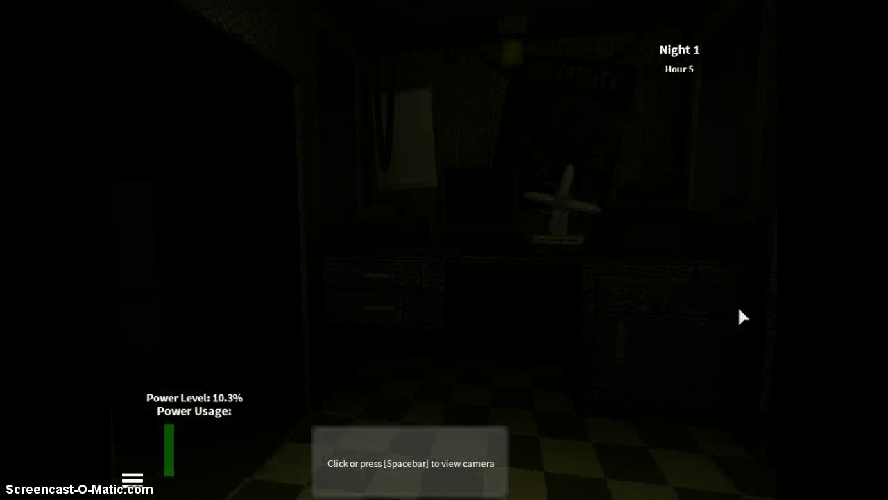
left_click(757, 280)
key("space")
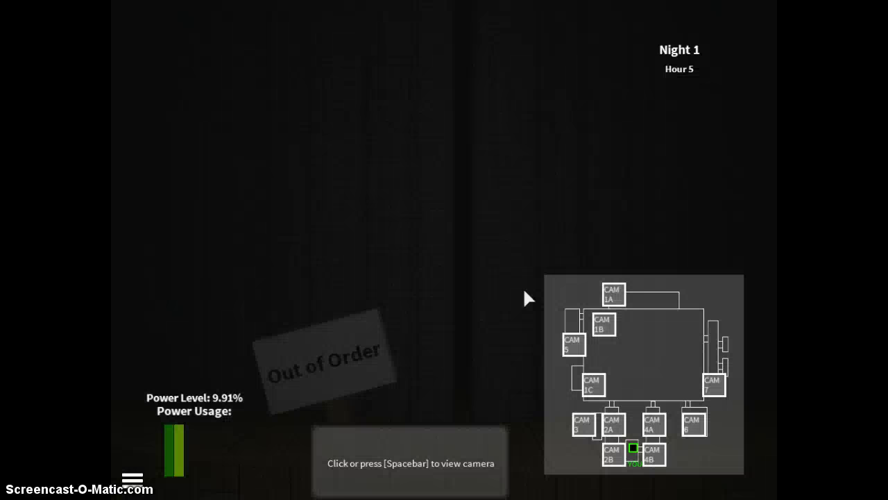
left_click(653, 424)
left_click(652, 455)
left_click(613, 425)
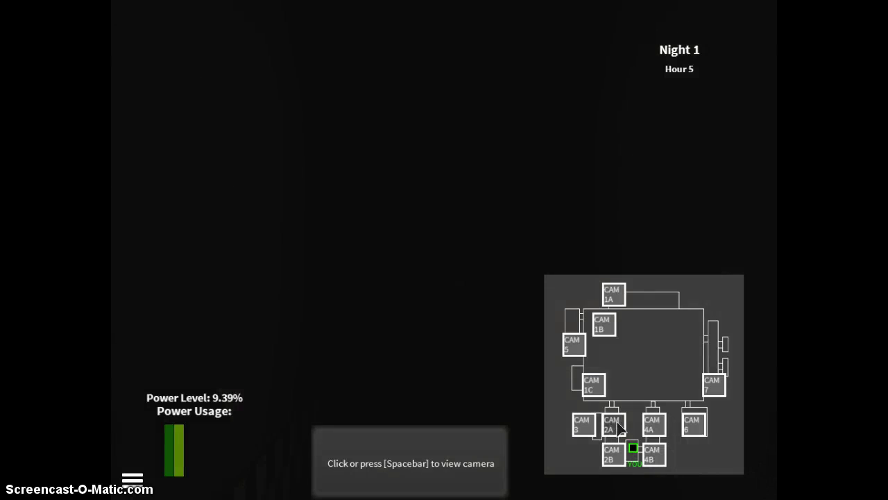
left_click(612, 453)
Check the show stage, Pirate Cove and other rooms, ending on the checkered-wall hallway
left_click(594, 384)
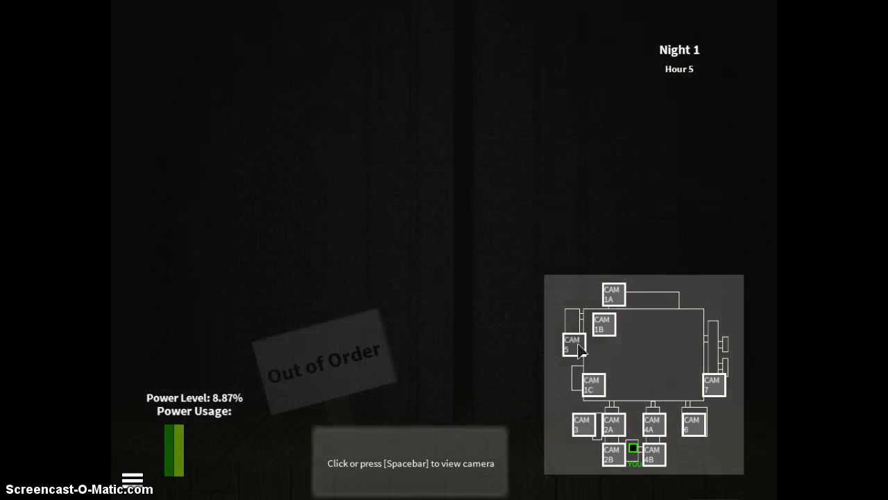
left_click(573, 344)
left_click(602, 324)
left_click(613, 295)
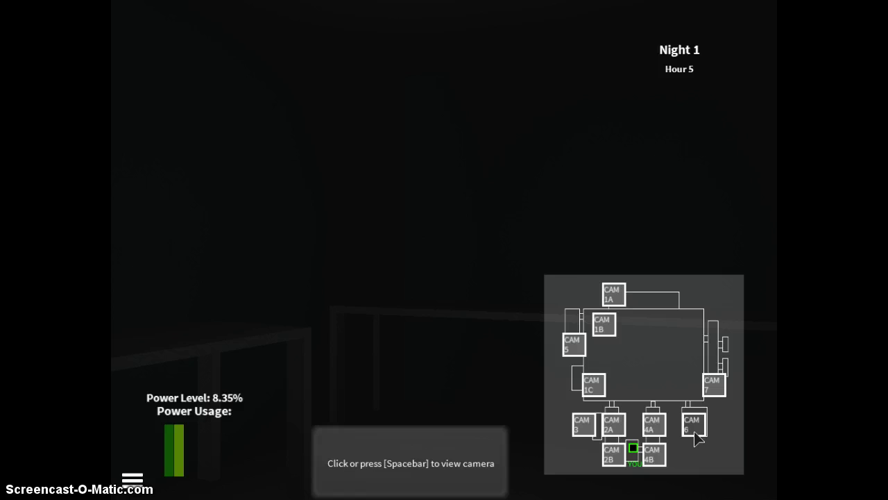
left_click(595, 385)
left_click(604, 327)
left_click(614, 297)
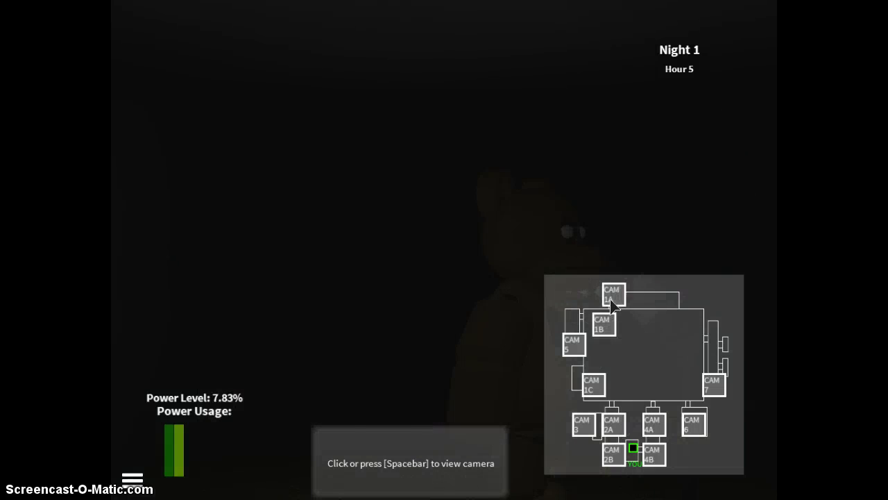
left_click(593, 385)
left_click(583, 425)
left_click(614, 424)
left_click(613, 455)
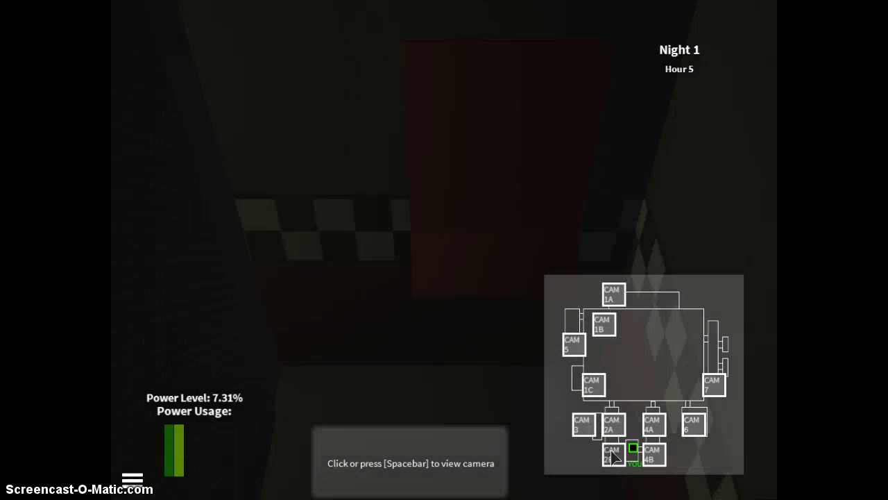
left_click(613, 424)
left_click(654, 455)
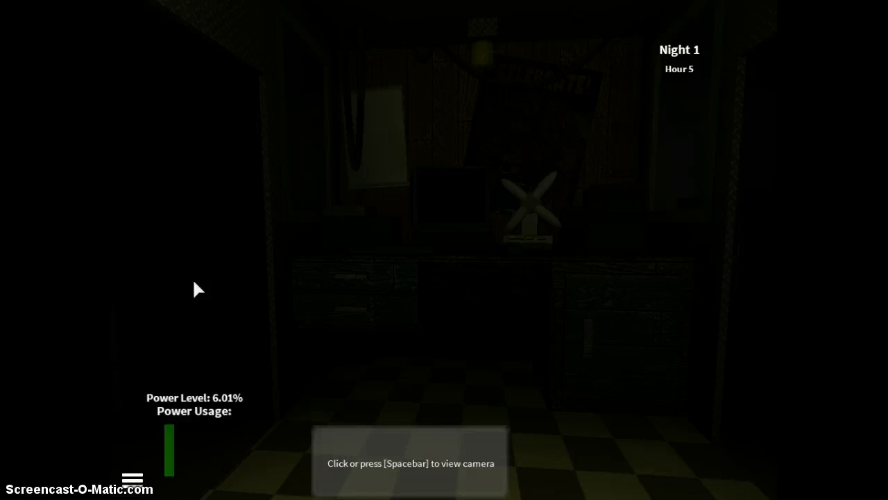
Flash the left and right hallway lights, then check the red-curtained room and checkered hallway cameras
left_click(168, 271)
left_click(173, 275)
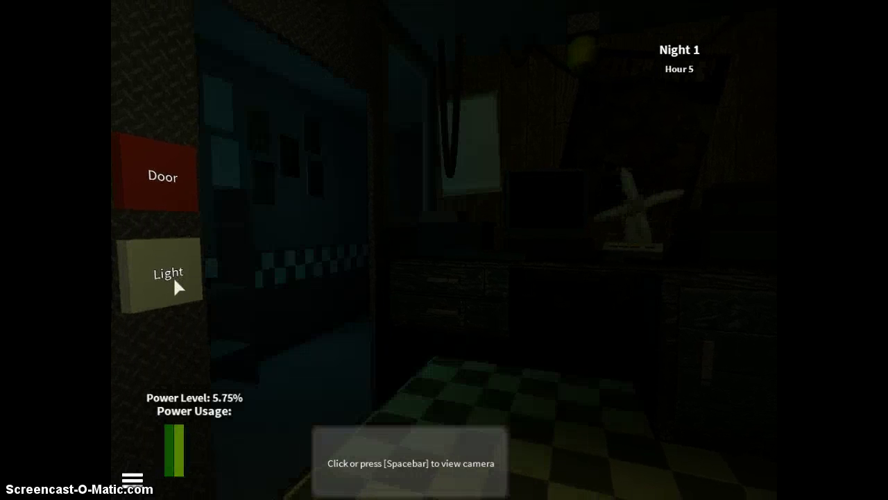
left_click(747, 272)
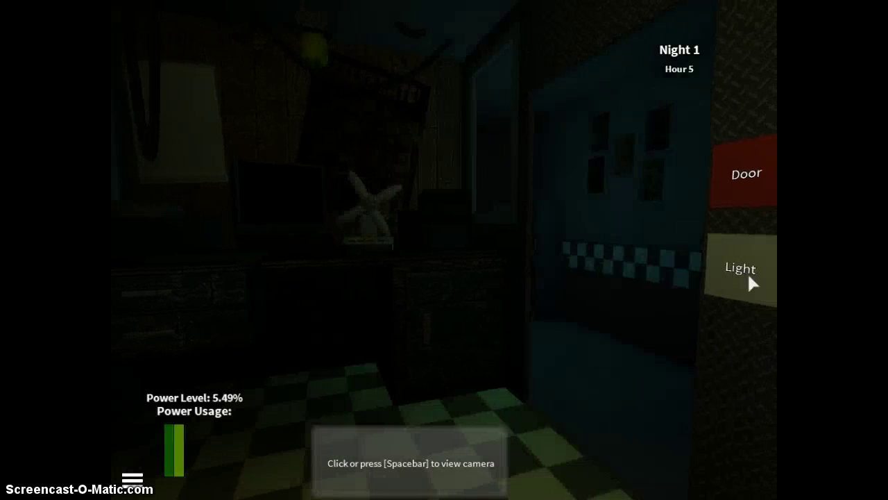
left_click(156, 264)
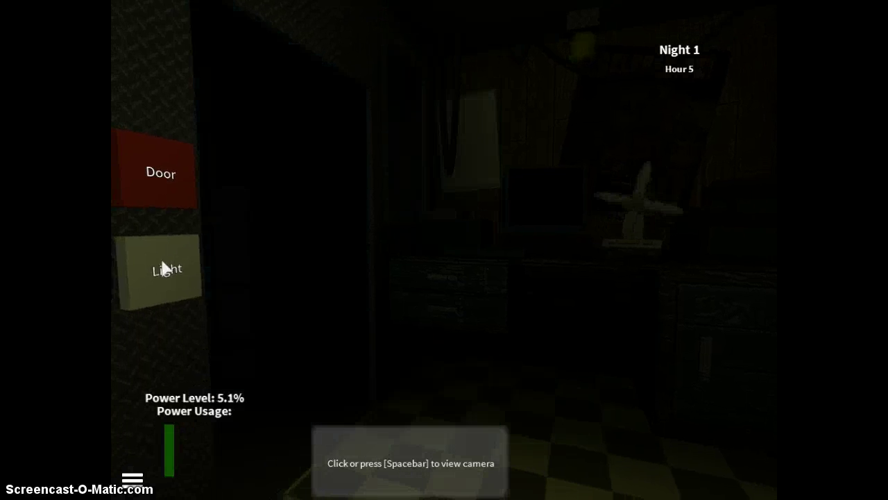
key("space")
left_click(630, 444)
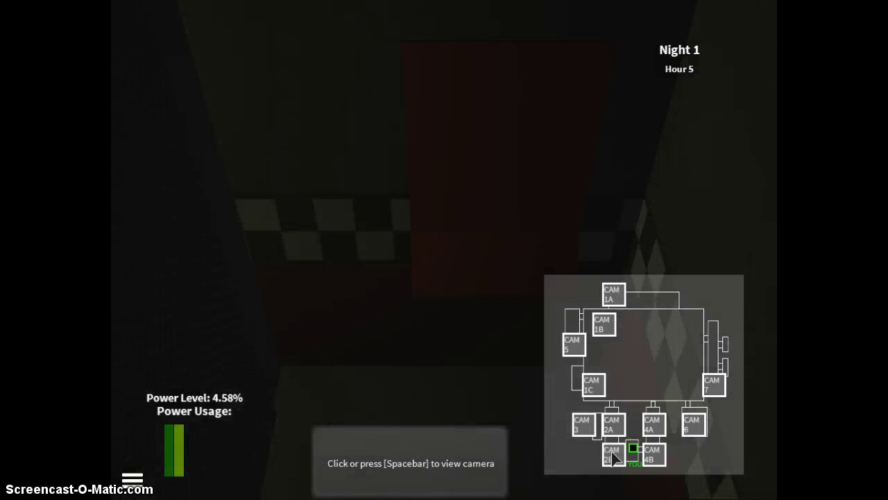
left_click(654, 423)
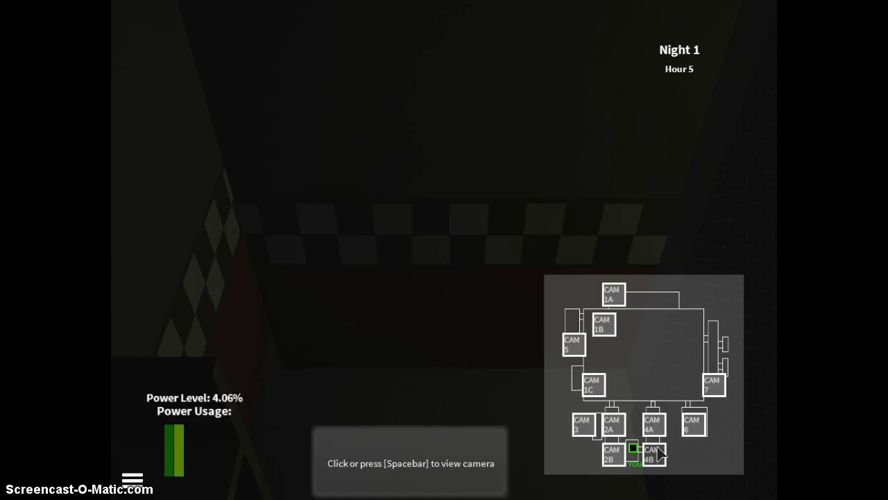
key("space")
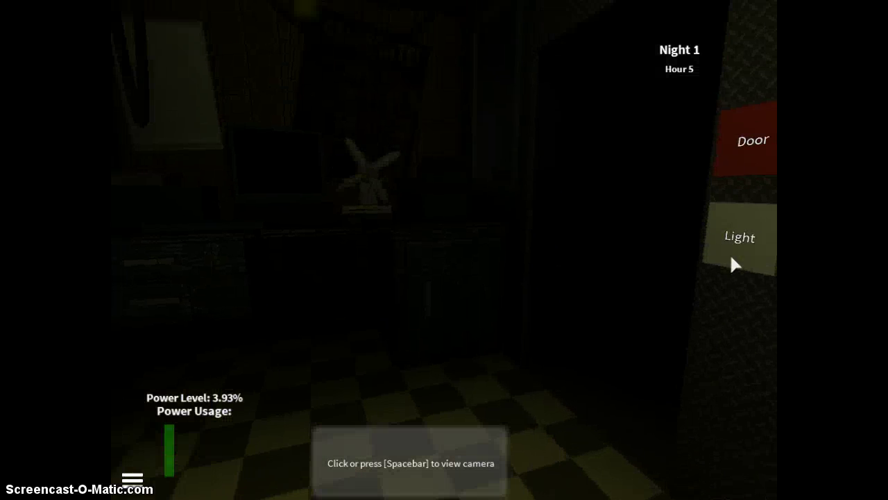
Light both hallways again, then check Pirate Cove's curtain and the hallway camera feeds
left_click(754, 231)
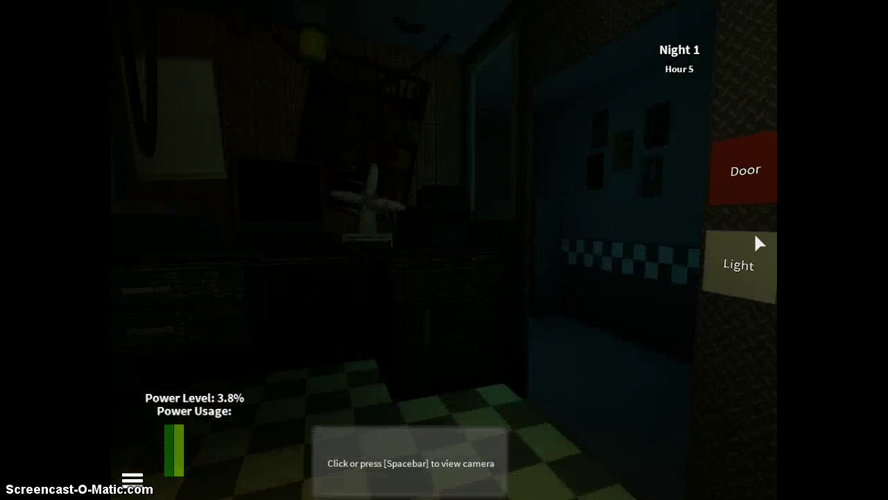
left_click(158, 276)
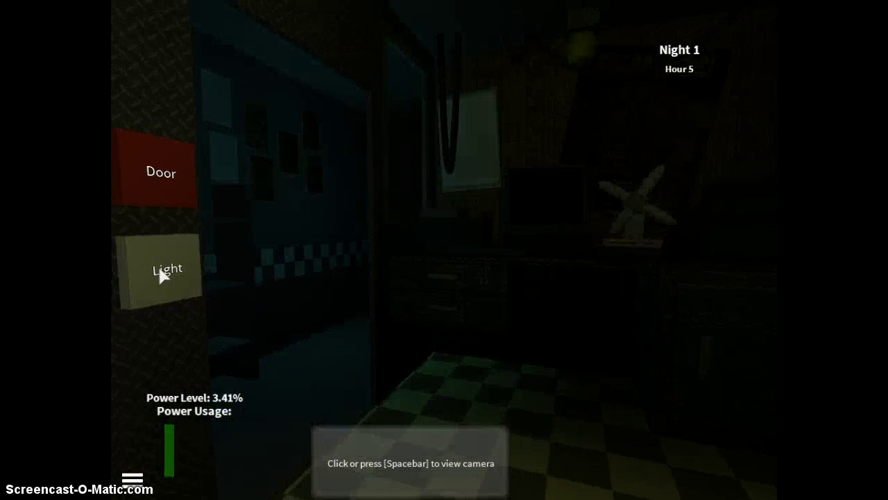
key("space")
left_click(593, 386)
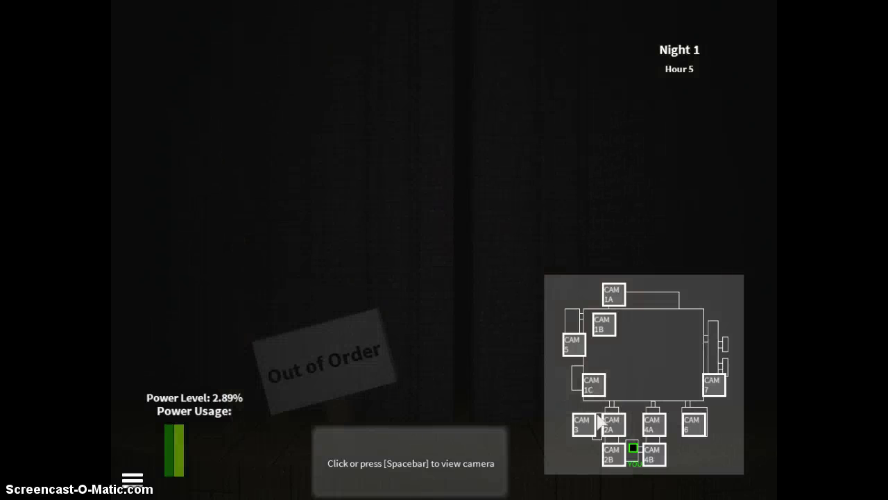
left_click(614, 429)
left_click(653, 424)
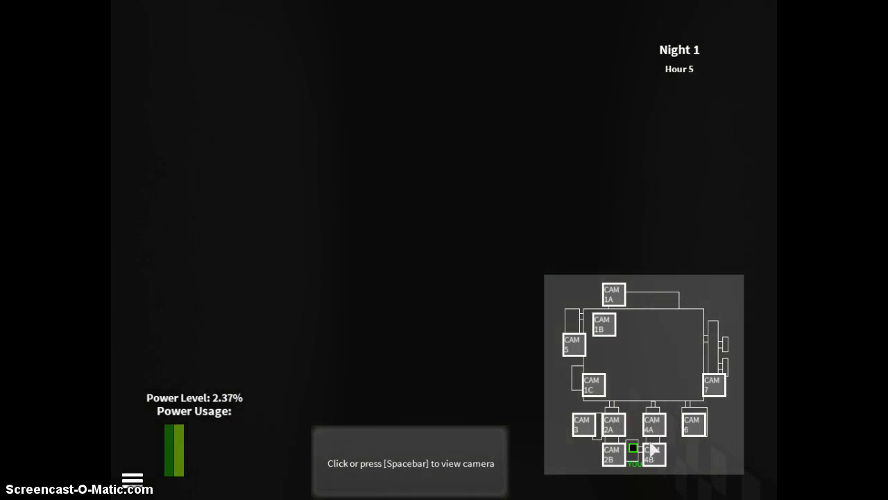
left_click(653, 455)
key("space")
Light both hallways, then check the red room feed and two hallway feeds
left_click(728, 240)
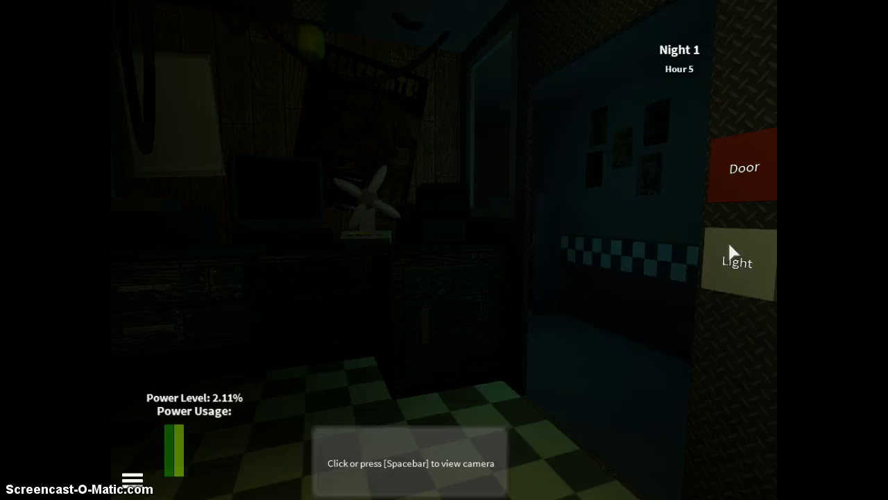
left_click(149, 278)
key("space")
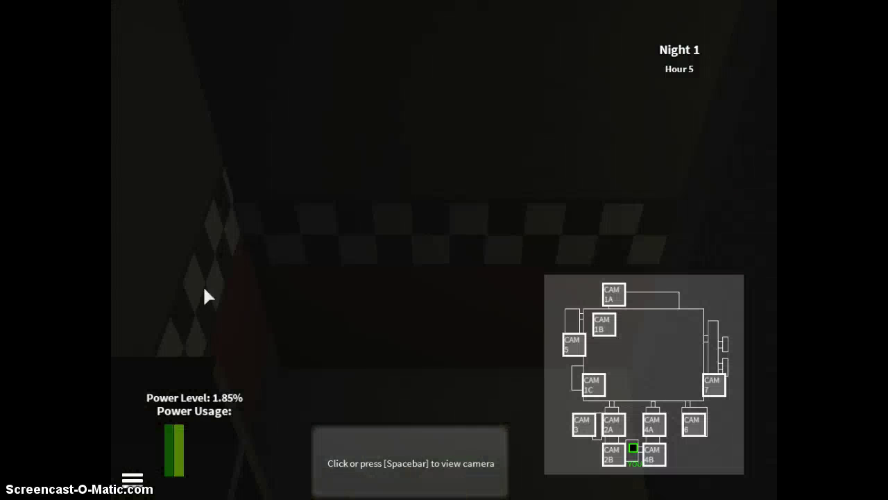
left_click(611, 429)
left_click(613, 454)
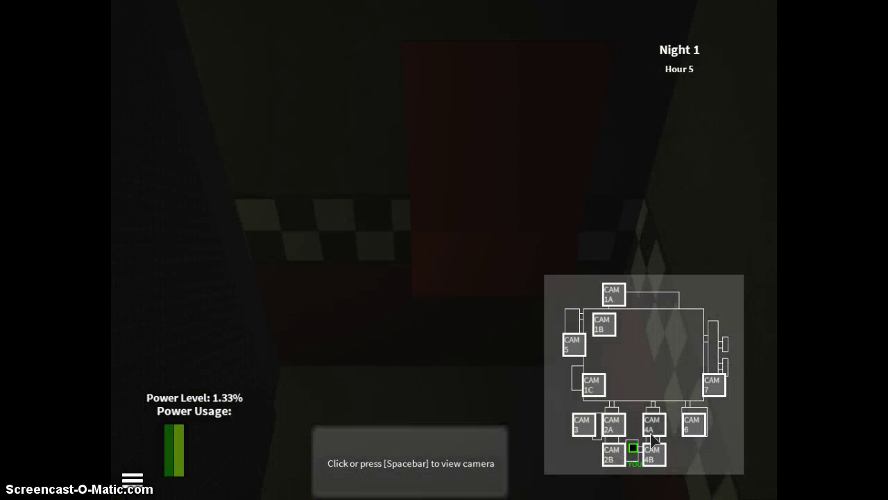
left_click(654, 455)
Check another room feed, Pirate Cove and the hallway feeds, then light both hallways once more
left_click(694, 425)
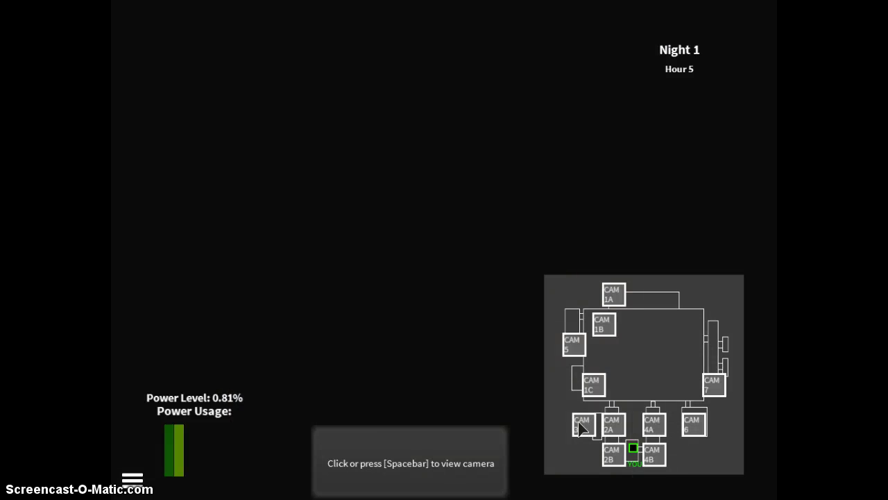
left_click(583, 425)
left_click(593, 384)
left_click(573, 344)
key("space")
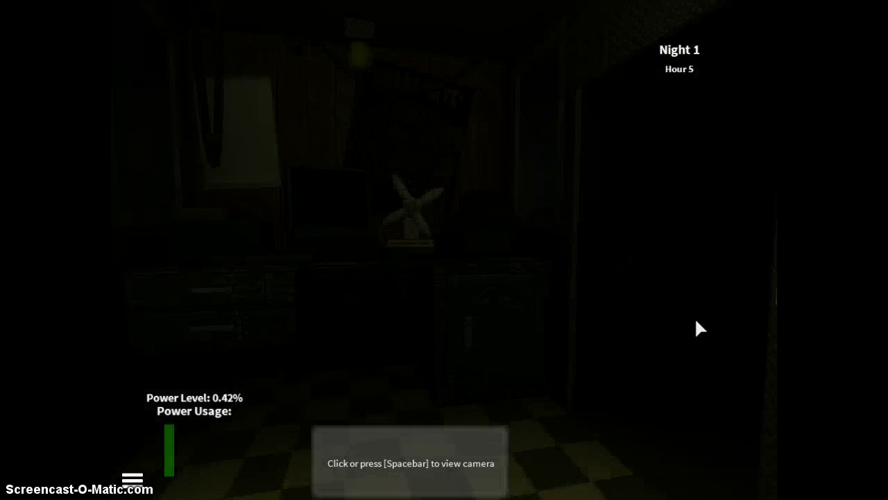
left_click(721, 295)
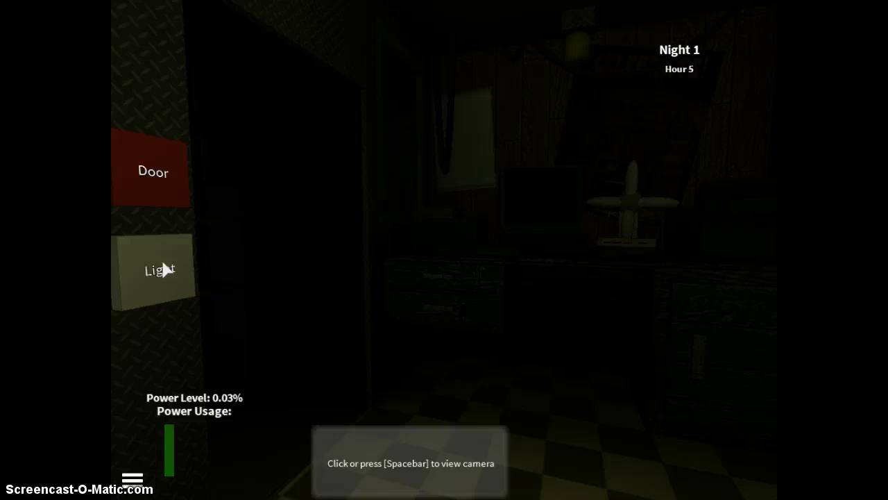
left_click(167, 269)
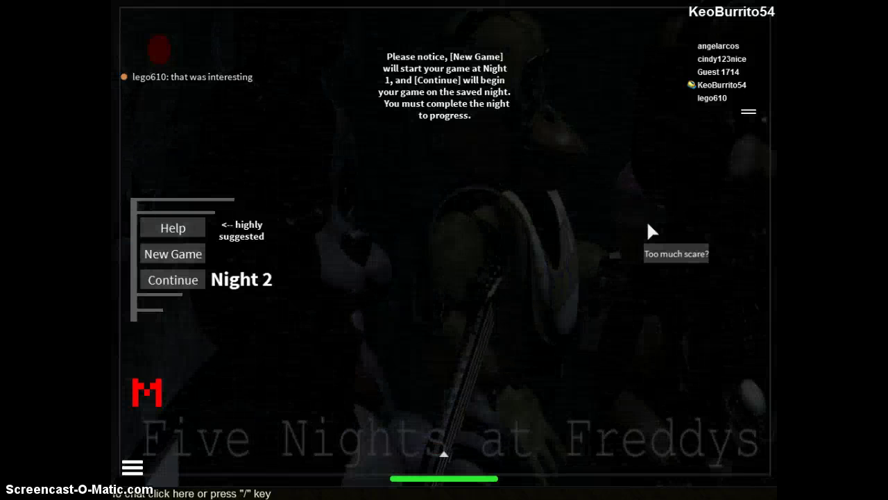
Leave the Five Nights at Freddy's game from the Esc menu
key("Escape")
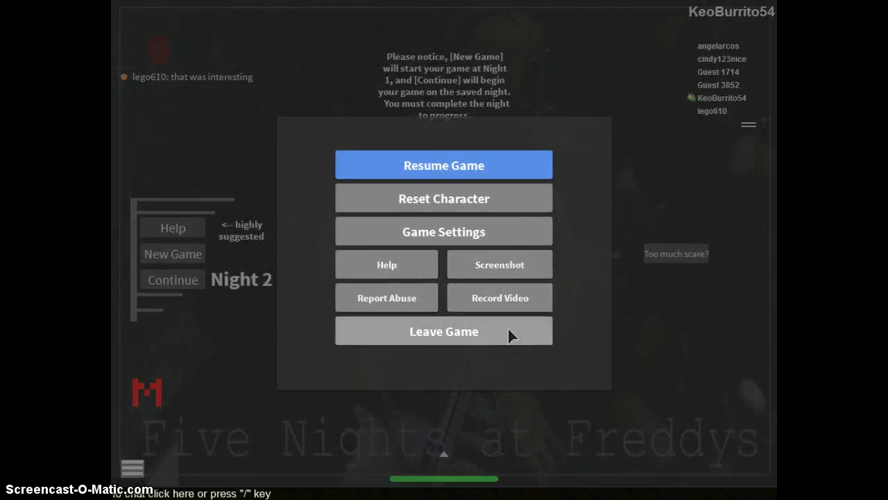
left_click(510, 331)
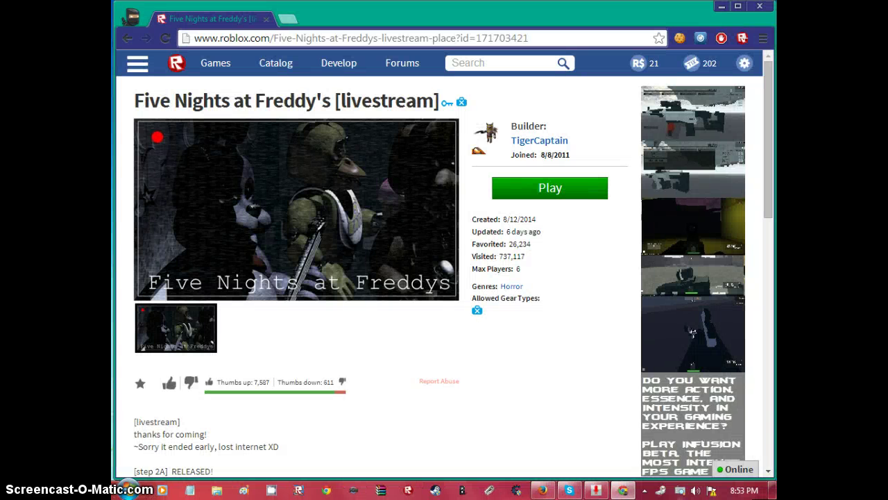